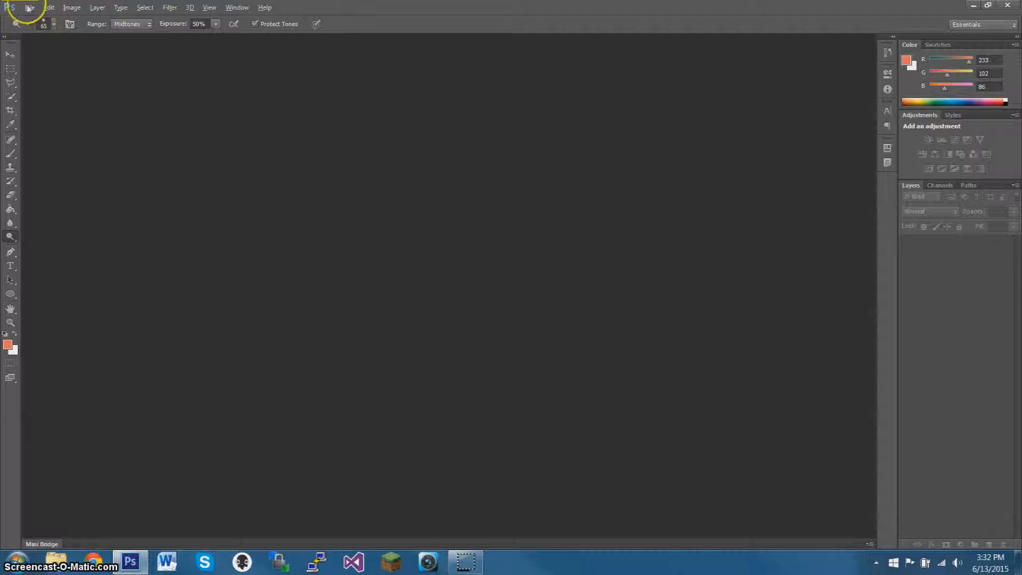
Create a new document 2500 pixels wide and 2500 pixels high.
{"action": "left_click", "coordinate": [43, 18]}
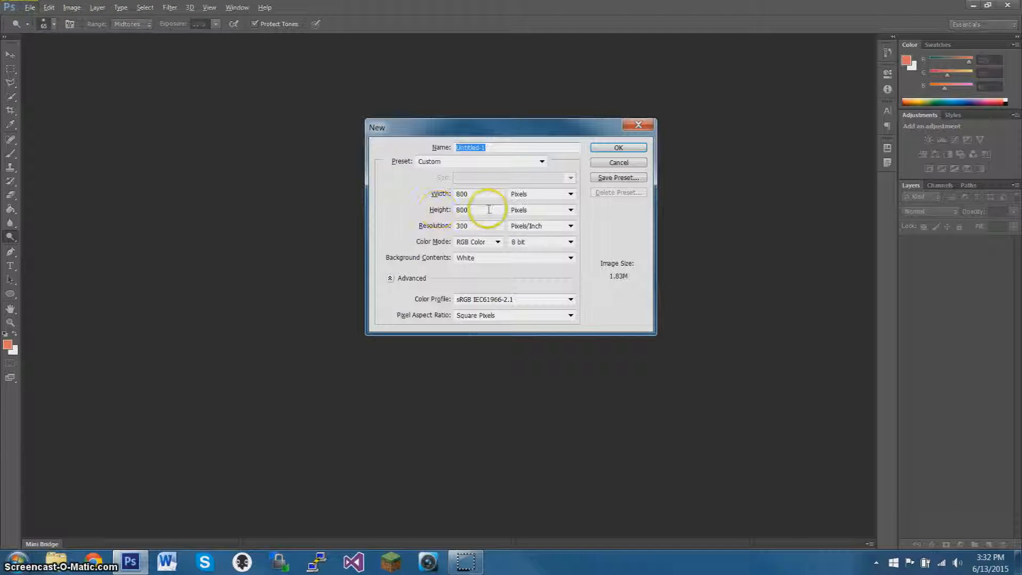
{"action": "double_click", "coordinate": [463, 194]}
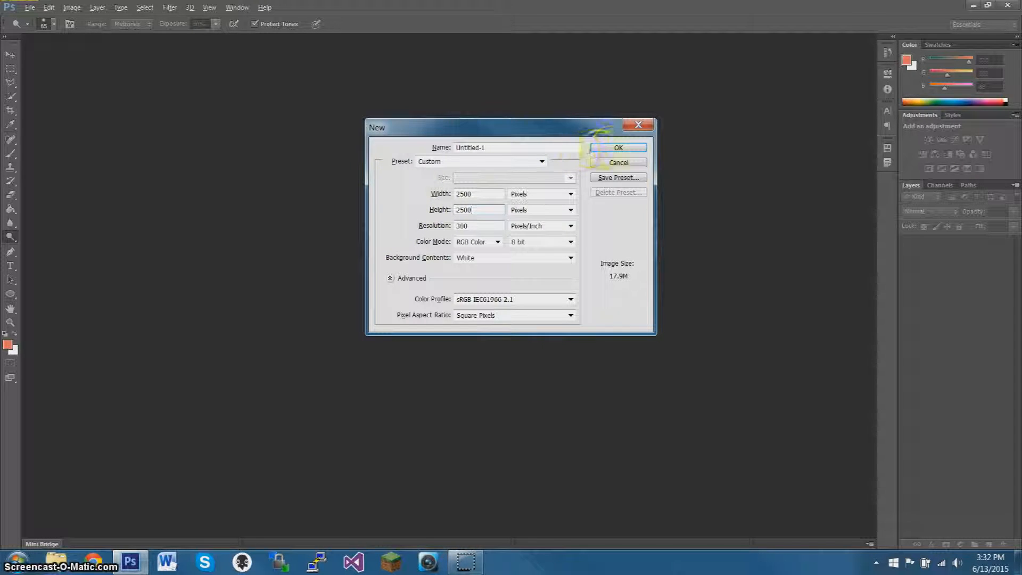
{"action": "left_click", "coordinate": [618, 148]}
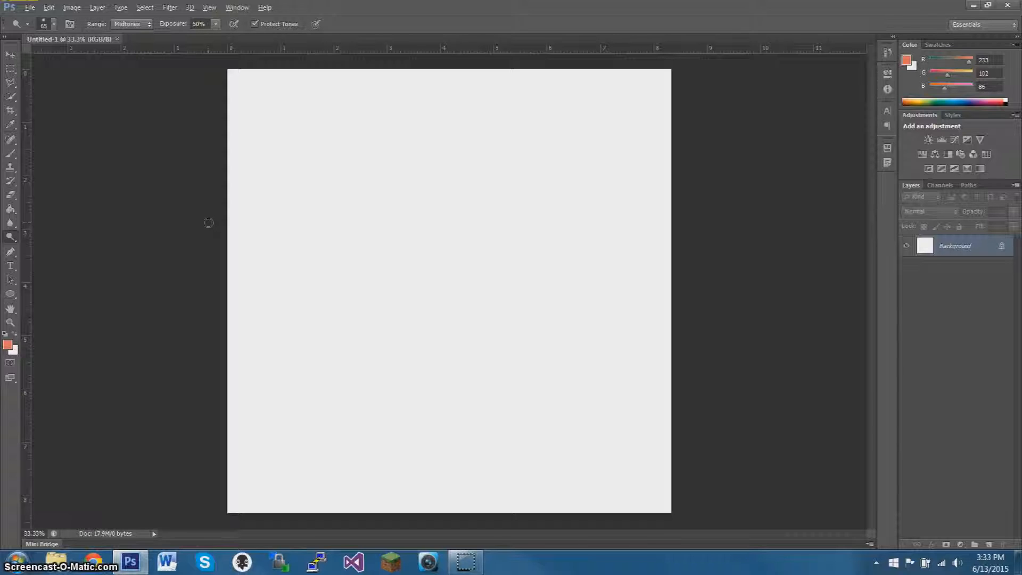
Set the foreground color to orange-red #e23b27 and fill the Background layer with it.
{"action": "left_click", "coordinate": [9, 345]}
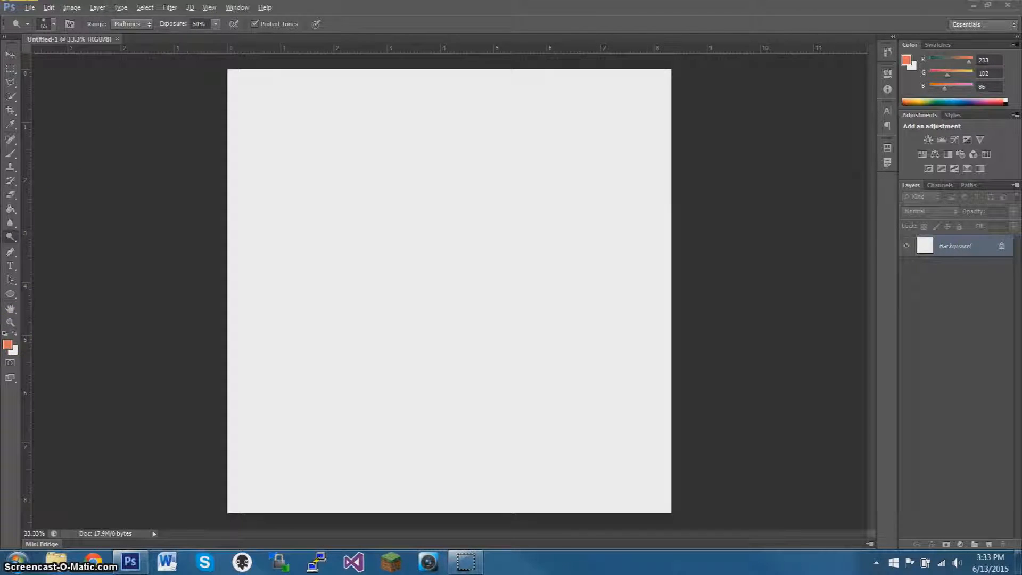
{"action": "left_click", "coordinate": [21, 345]}
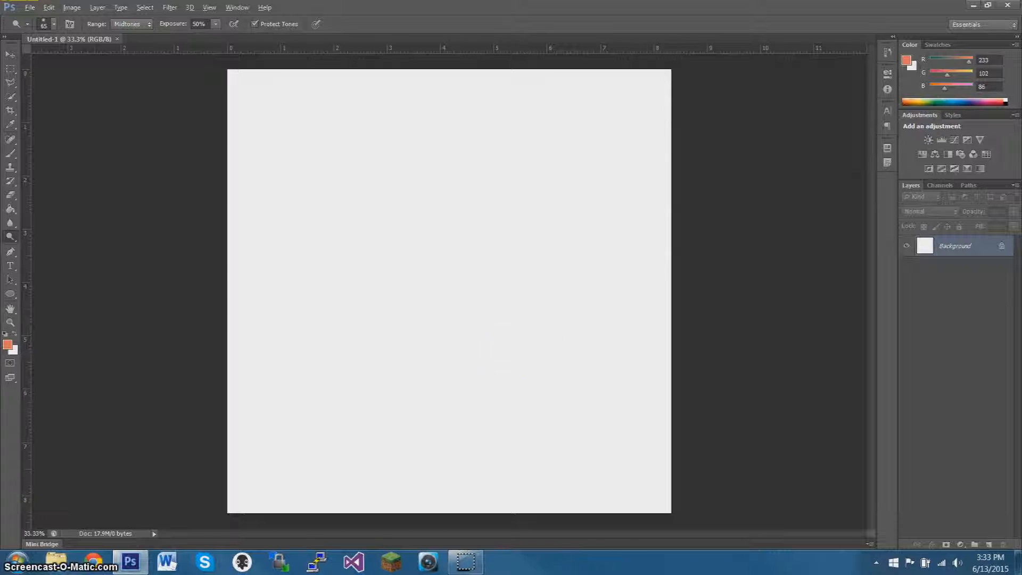
{"action": "left_click", "coordinate": [7, 345]}
{"action": "mouse_move", "coordinate": [745, 362]}
{"action": "left_mouse_down"}
{"action": "mouse_move", "coordinate": [735, 342]}
{"action": "mouse_move", "coordinate": [750, 335]}
{"action": "left_mouse_up"}
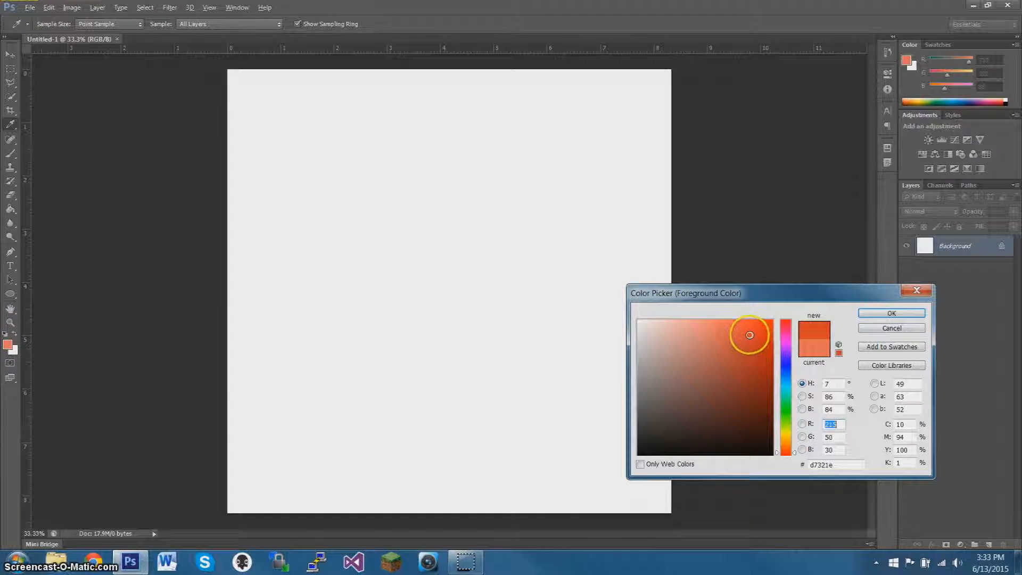
{"action": "left_click", "coordinate": [865, 314]}
{"action": "key", "text": "o"}
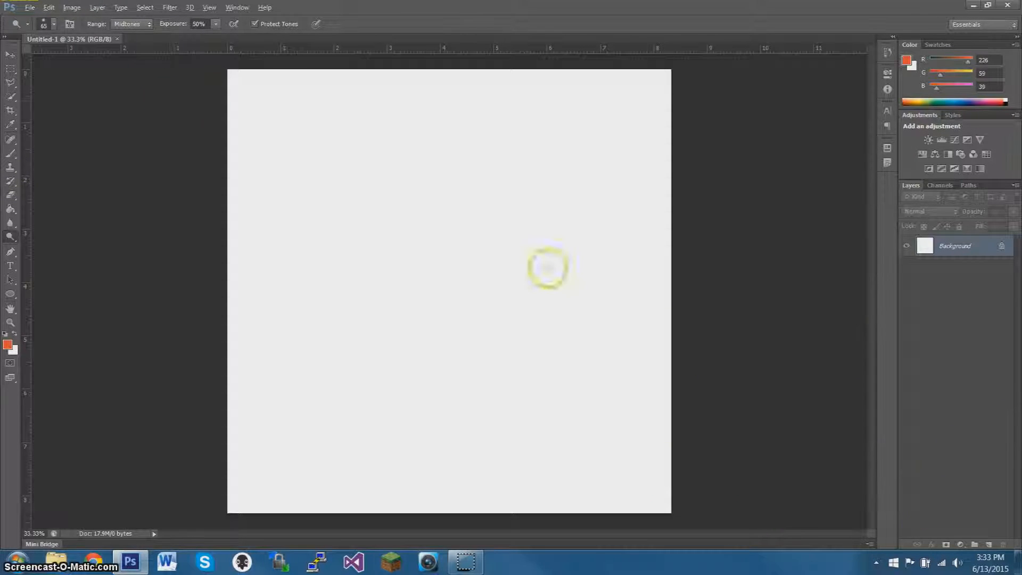
{"action": "left_click", "coordinate": [24, 210]}
{"action": "left_click", "coordinate": [335, 217]}
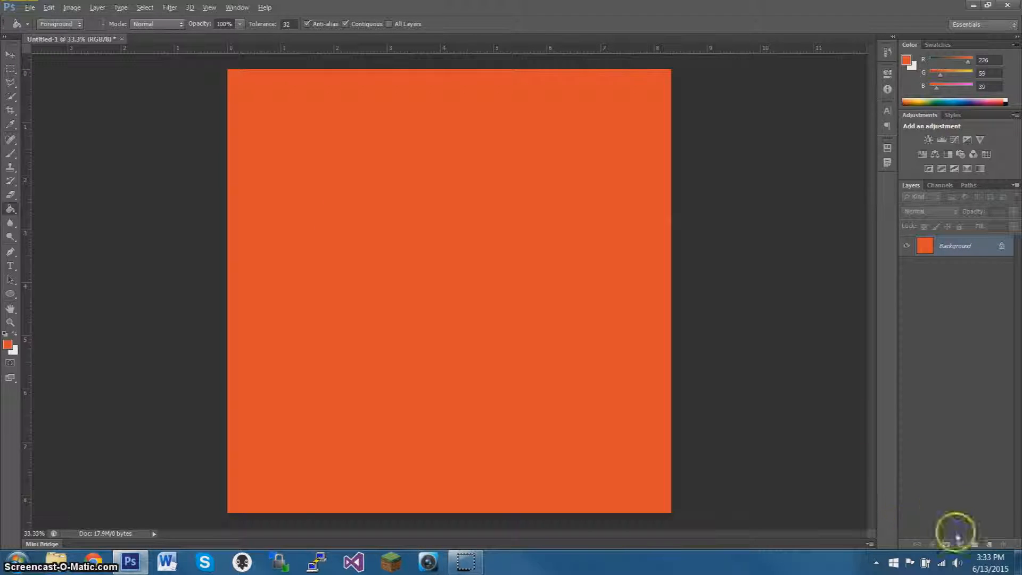
Add a new layer and enter the text MMC near the canvas's left edge in the Fixedsys font.
{"action": "left_click", "coordinate": [989, 544]}
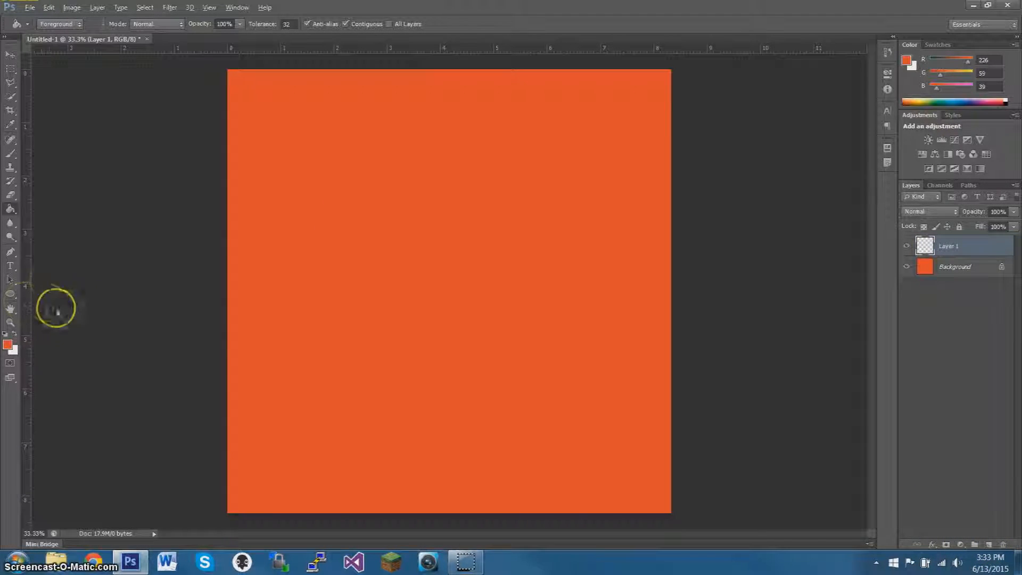
{"action": "left_click", "coordinate": [17, 266]}
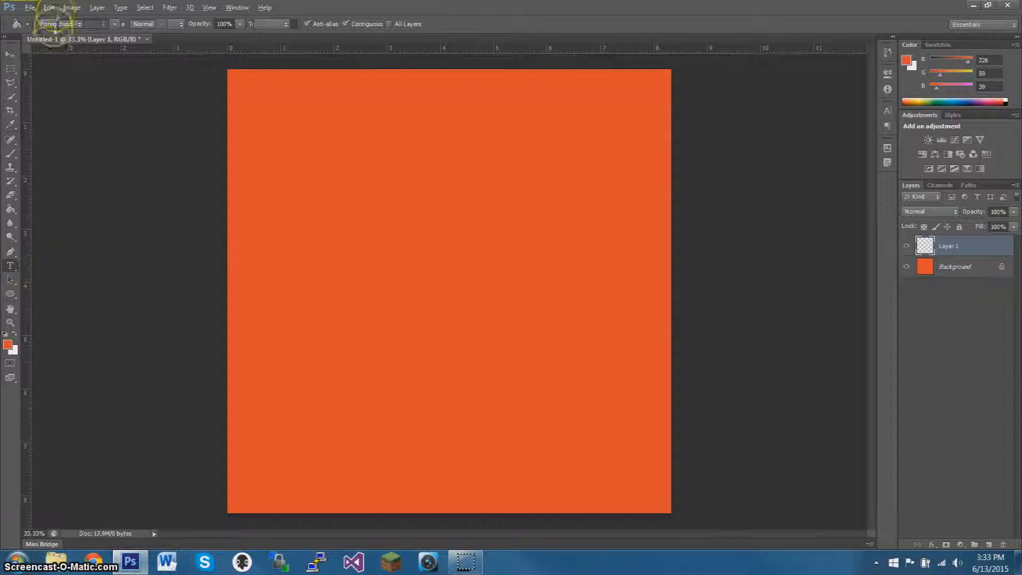
{"action": "left_click", "coordinate": [114, 24]}
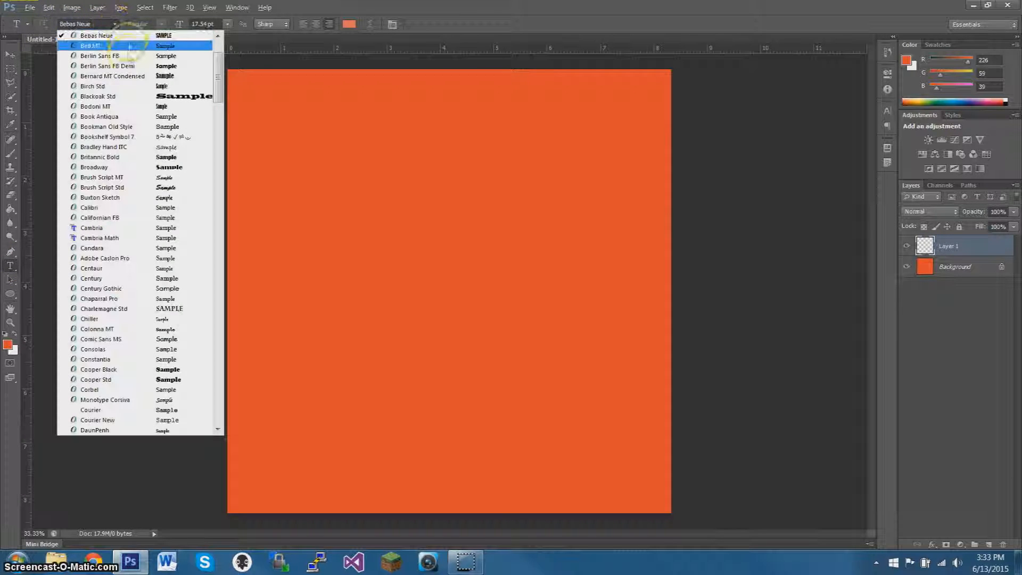
{"action": "scroll", "coordinate": [126, 68], "scroll_direction": "down", "scroll_amount": 3}
{"action": "scroll", "coordinate": [126, 68], "scroll_direction": "down", "scroll_amount": 3}
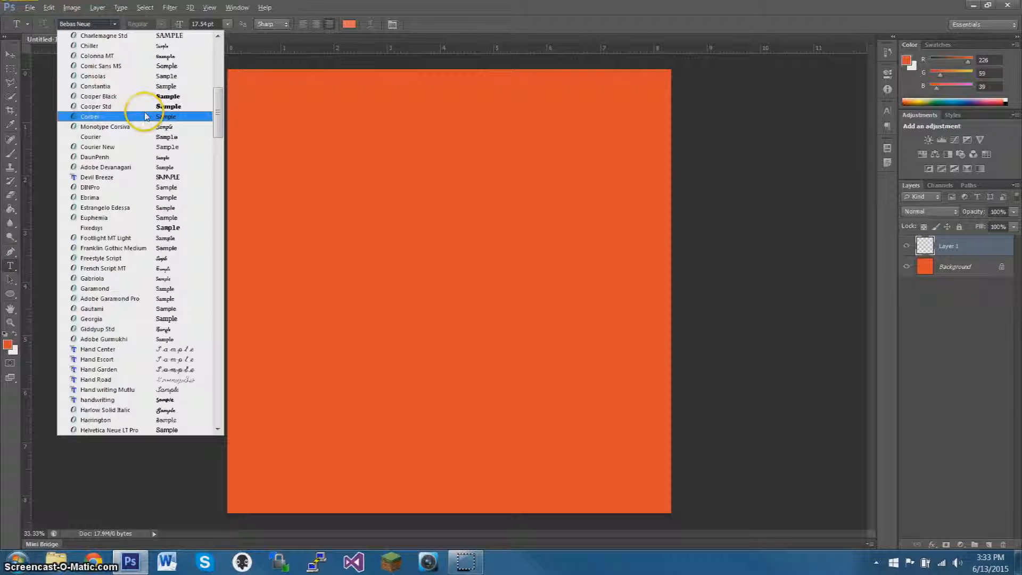
{"action": "left_click", "coordinate": [184, 229]}
{"action": "left_click", "coordinate": [271, 253]}
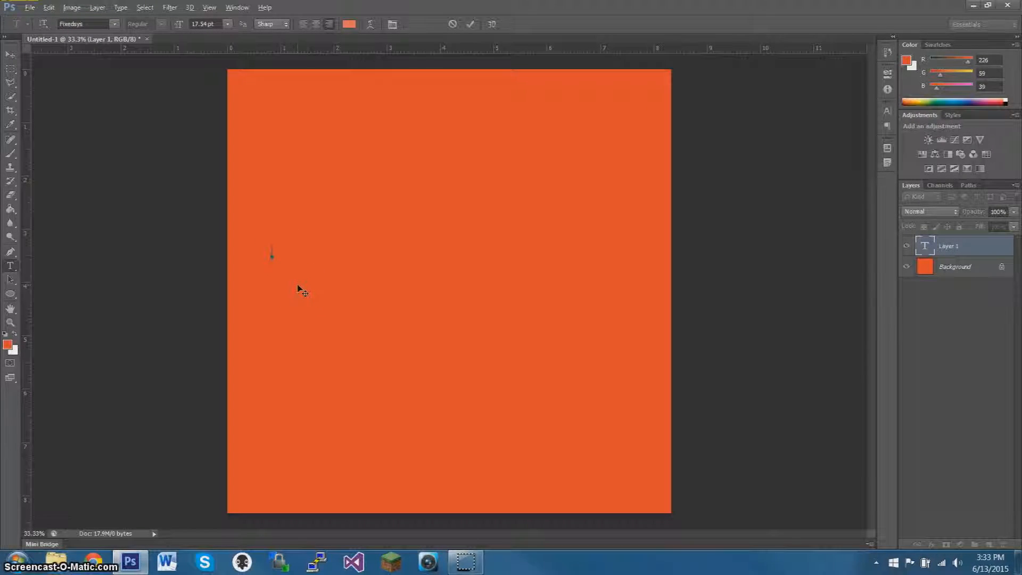
Enlarge the MMC text to 268.54 pt and move it fully onto the canvas, slightly above the middle.
{"action": "double_click", "coordinate": [273, 254]}
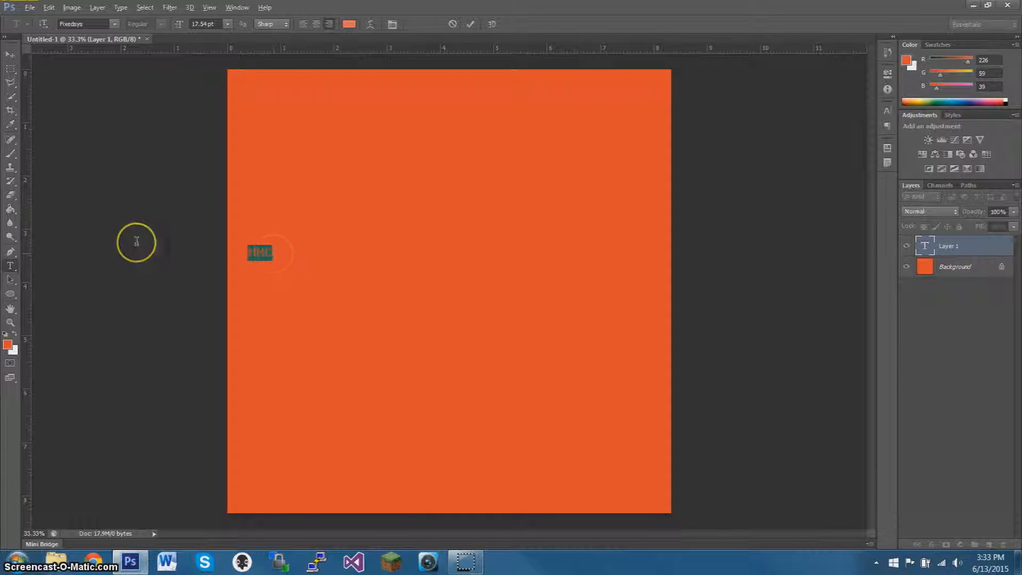
{"action": "left_click_drag", "start_coordinate": [179, 25], "coordinate": [226, 27]}
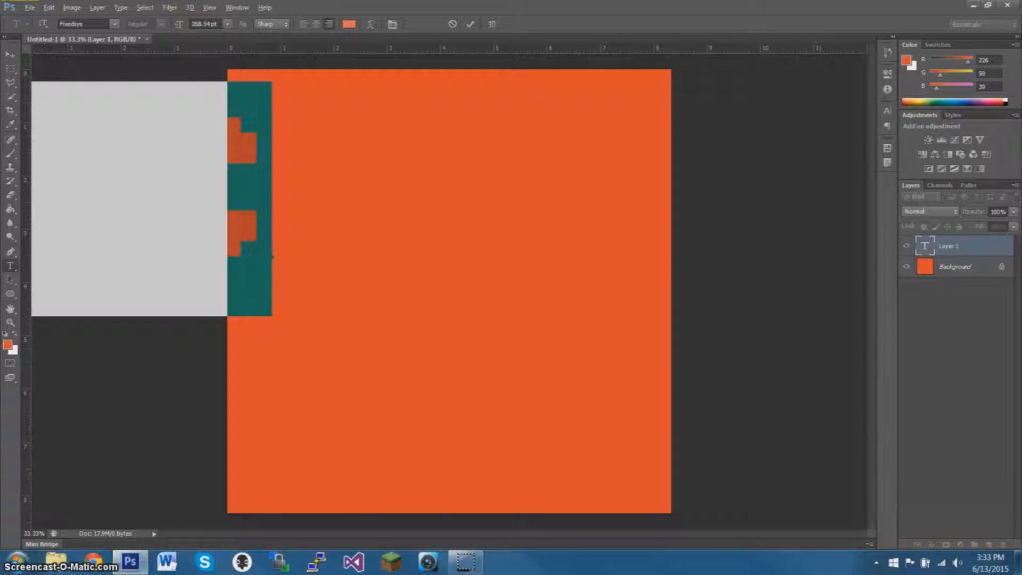
{"action": "left_click", "coordinate": [12, 55]}
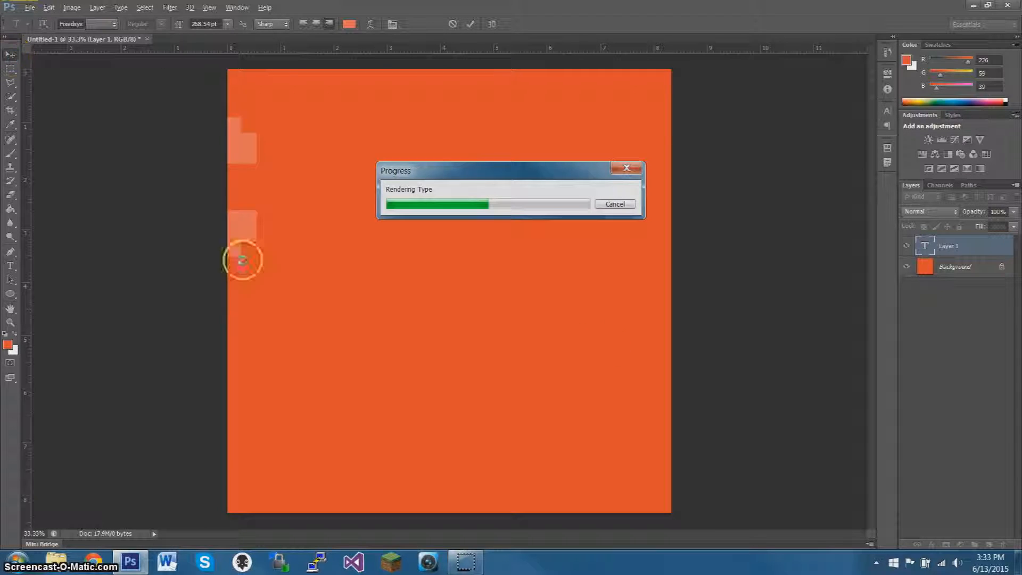
{"action": "left_click_drag", "start_coordinate": [212, 221], "coordinate": [592, 293]}
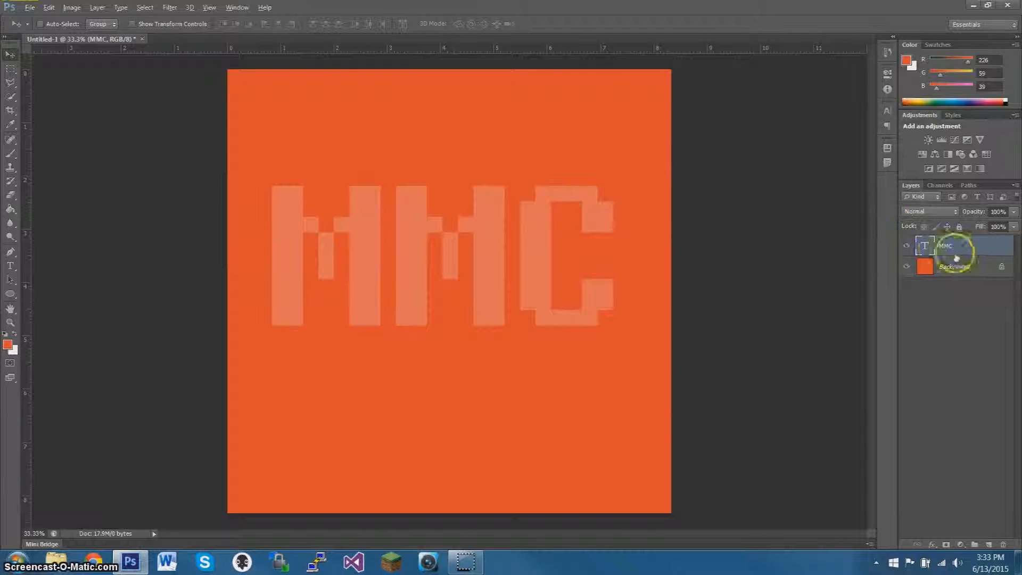
Change the color of the MMC text to light gray #e9e9e9.
{"action": "double_click", "coordinate": [925, 244]}
{"action": "left_click", "coordinate": [349, 24]}
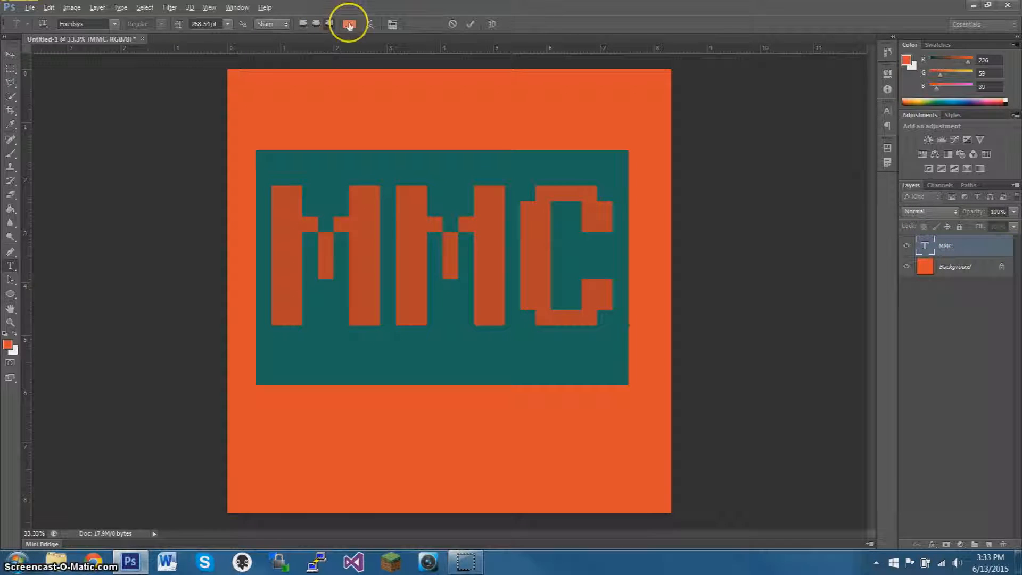
{"action": "left_click_drag", "start_coordinate": [701, 337], "coordinate": [683, 339]}
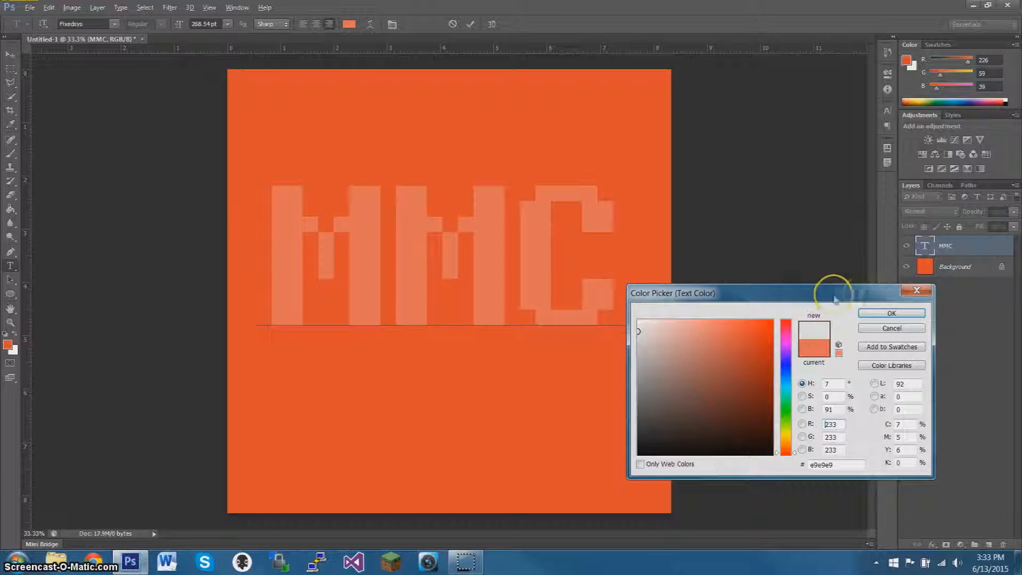
{"action": "left_click", "coordinate": [891, 313]}
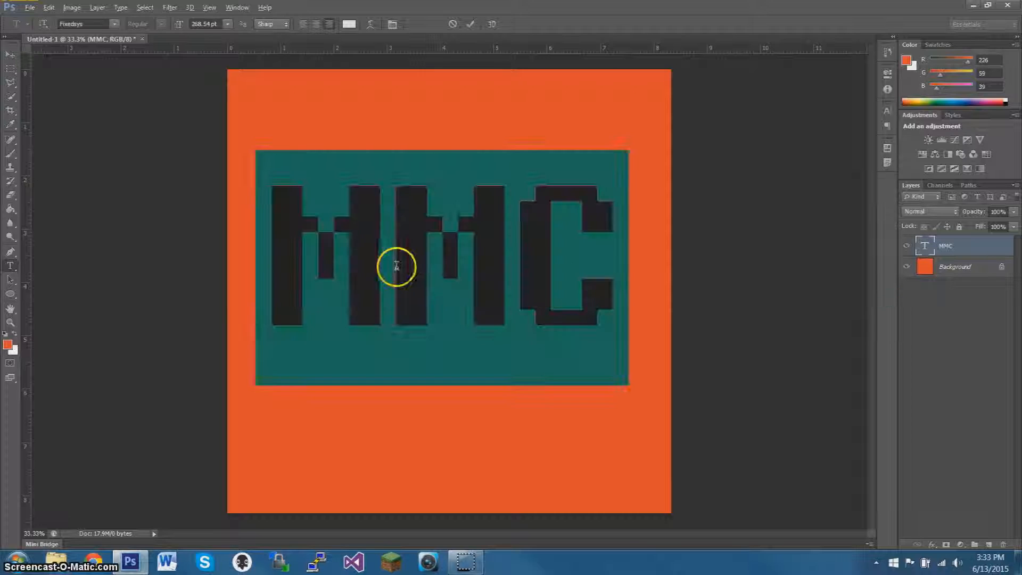
{"action": "double_click", "coordinate": [481, 7]}
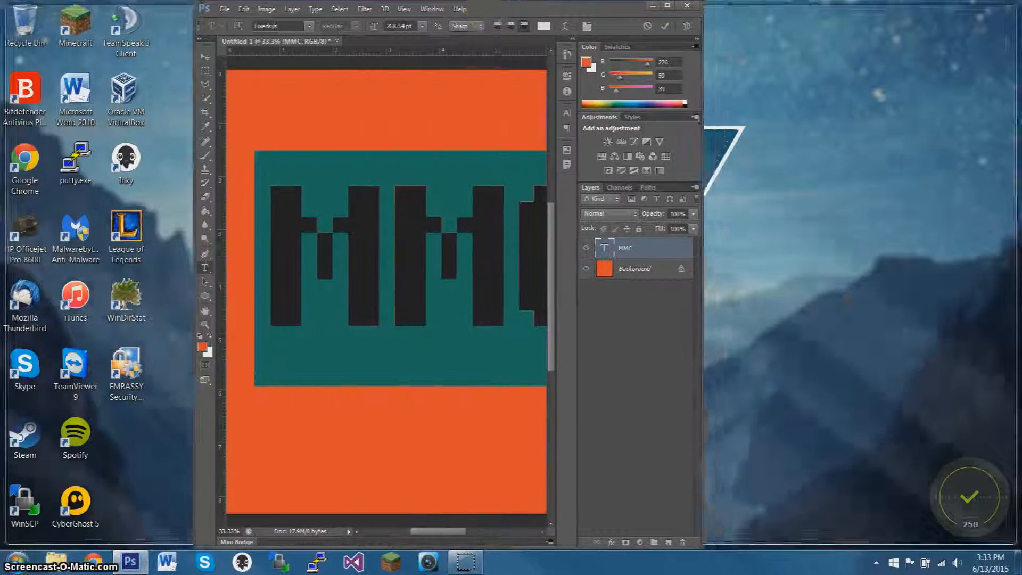
{"action": "double_click", "coordinate": [470, 20]}
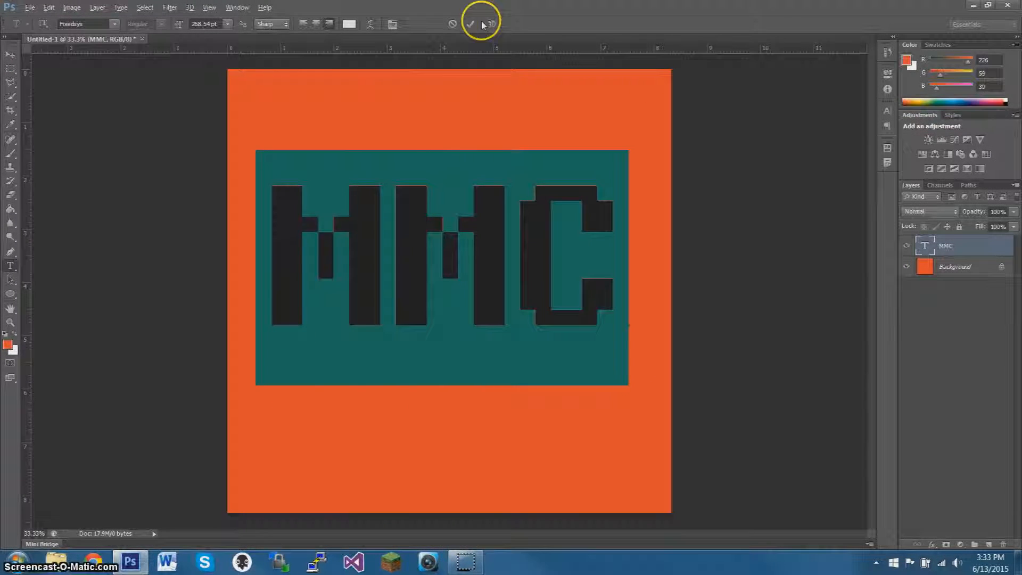
{"action": "left_click", "coordinate": [471, 25]}
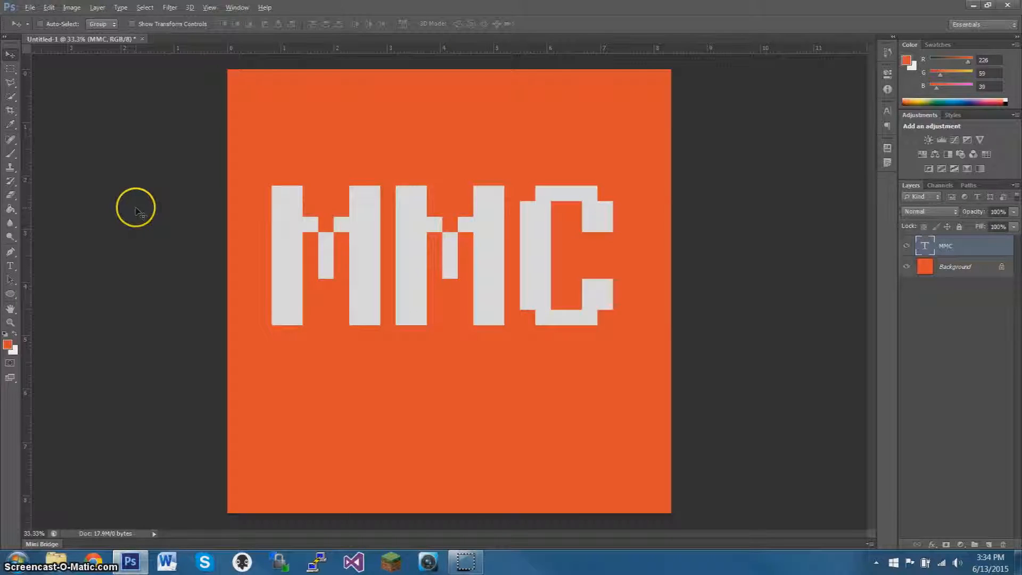
Move the MMC text near the canvas's top edge and scale it proportionally to 114.75%, centering it roughly between the sides.
{"action": "left_click_drag", "start_coordinate": [465, 261], "coordinate": [440, 167]}
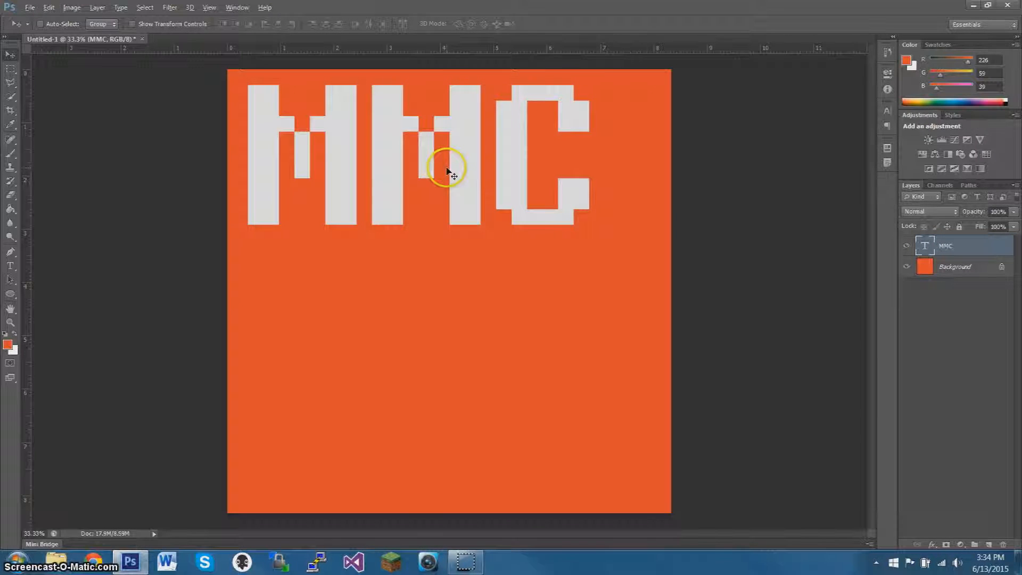
{"action": "key", "text": "ctrl+t"}
{"action": "mouse_move", "coordinate": [604, 285]}
{"action": "left_mouse_down"}
{"action": "mouse_move", "coordinate": [678, 333]}
{"action": "mouse_move", "coordinate": [658, 320]}
{"action": "left_mouse_up"}
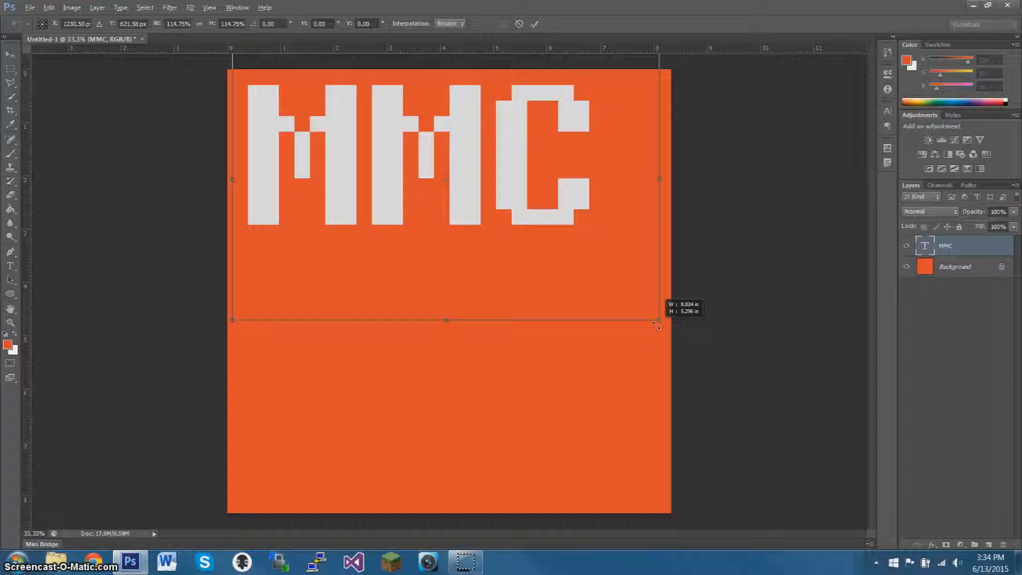
{"action": "left_click", "coordinate": [535, 25]}
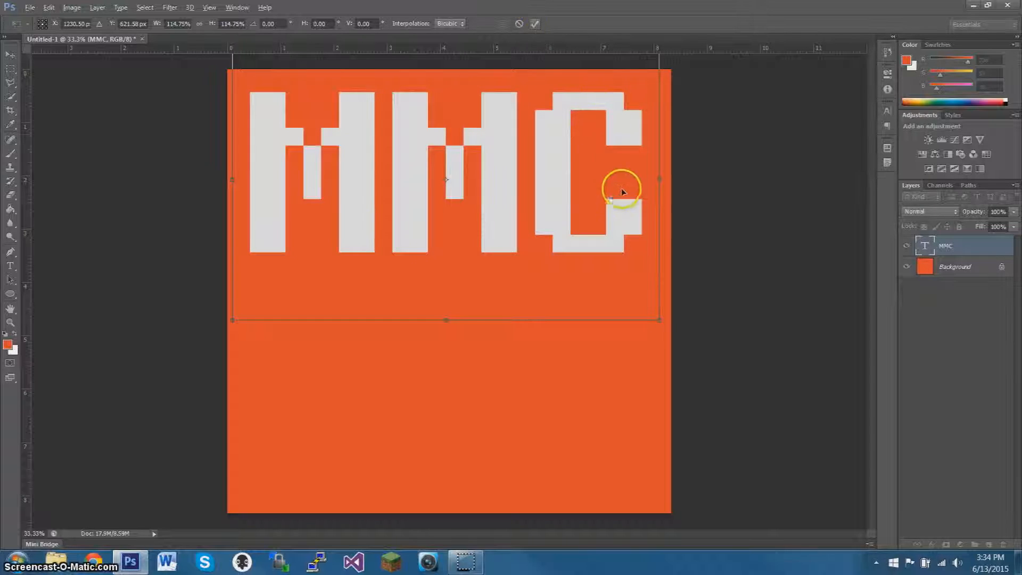
{"action": "mouse_move", "coordinate": [577, 219]}
{"action": "left_mouse_down"}
{"action": "mouse_move", "coordinate": [587, 222]}
{"action": "mouse_move", "coordinate": [569, 213]}
{"action": "left_mouse_up"}
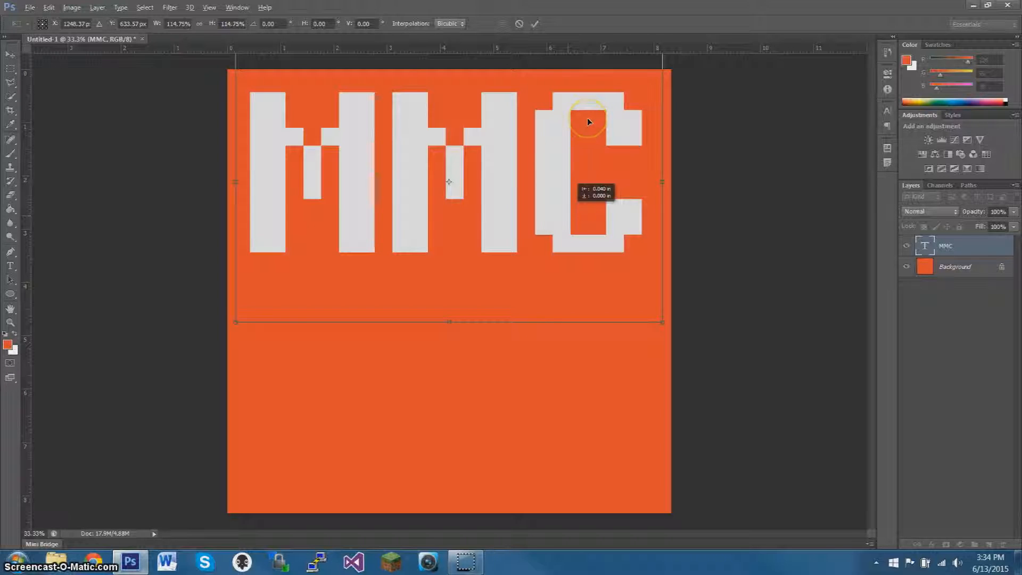
{"action": "left_click", "coordinate": [538, 25]}
{"action": "left_click", "coordinate": [501, 289]}
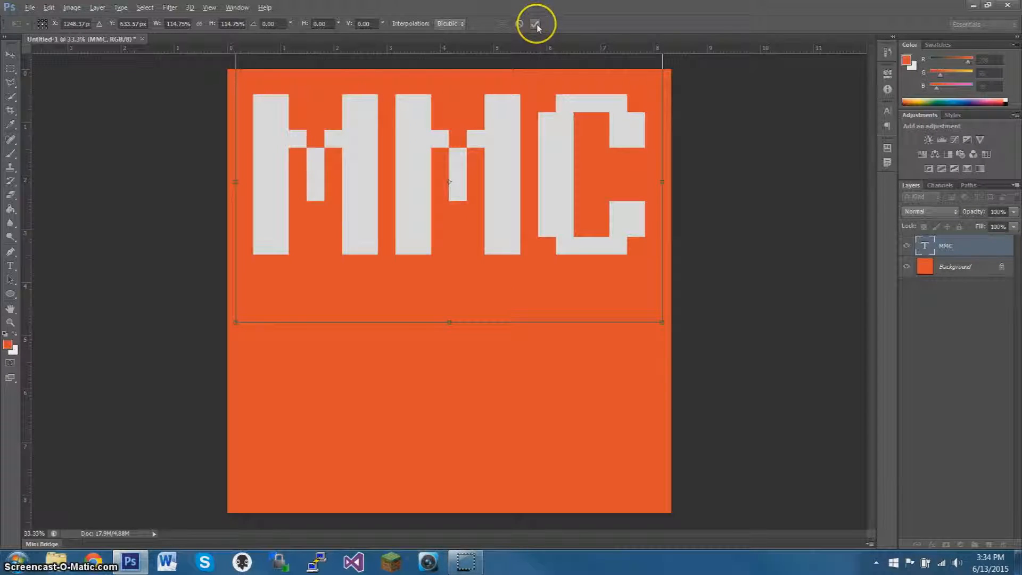
{"action": "left_click", "coordinate": [535, 24]}
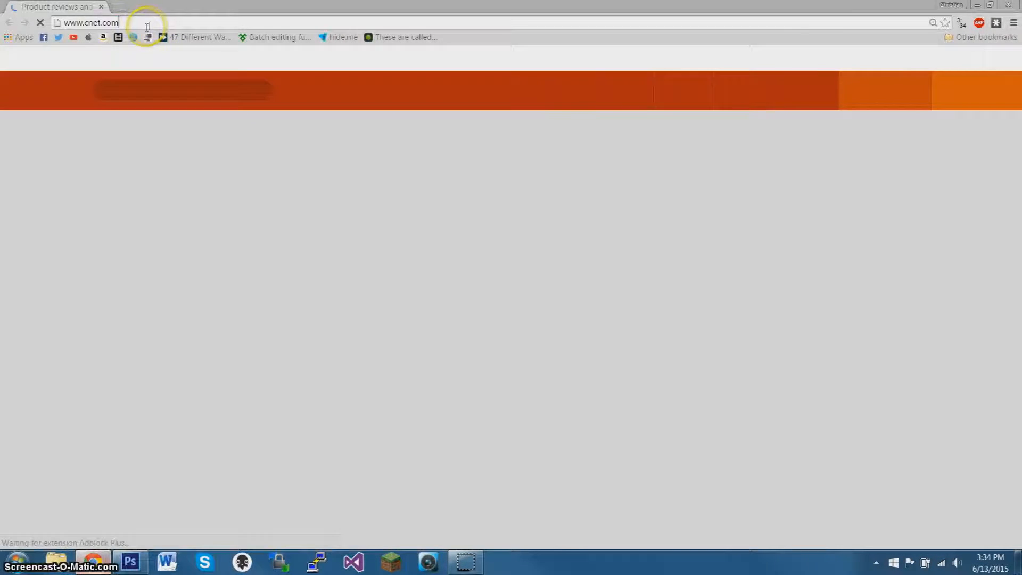
Switch to Google Chrome and open the iconfinder.com website.
{"action": "left_click", "coordinate": [148, 27]}
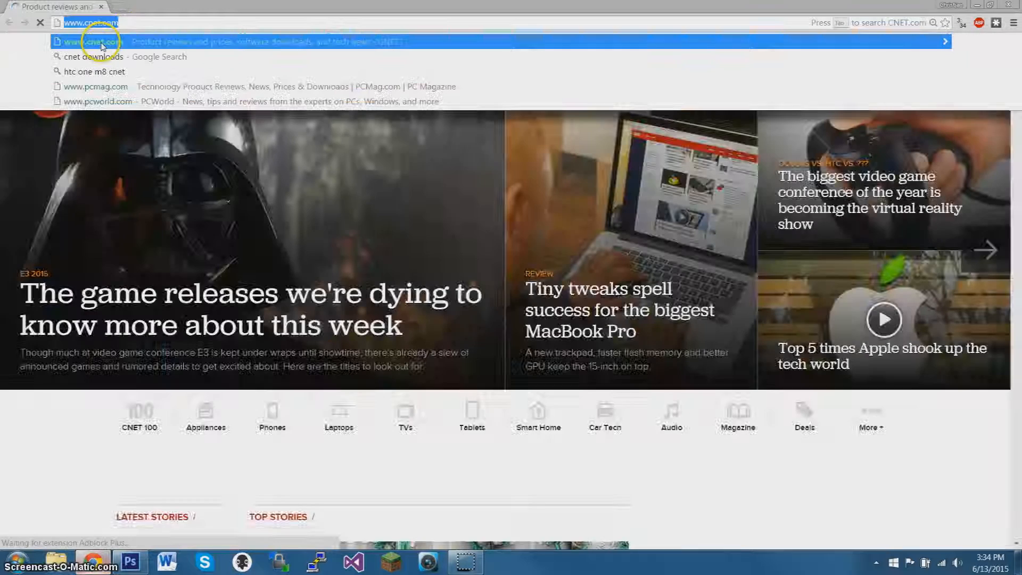
{"action": "type", "text": "iconfind"}
{"action": "key", "text": "Escape"}
{"action": "key", "text": "Escape"}
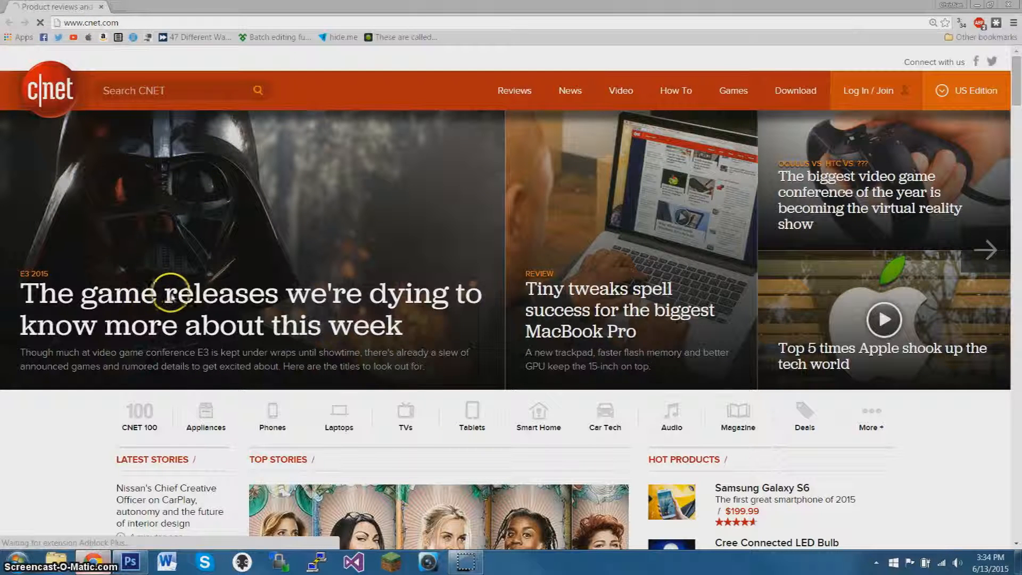
{"action": "left_click", "coordinate": [118, 563]}
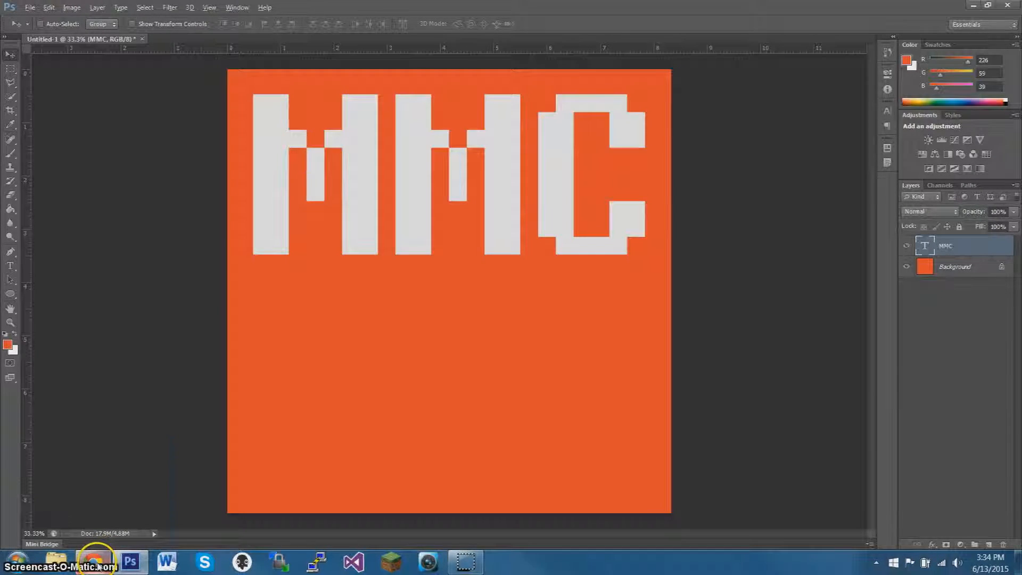
{"action": "left_click", "coordinate": [96, 562]}
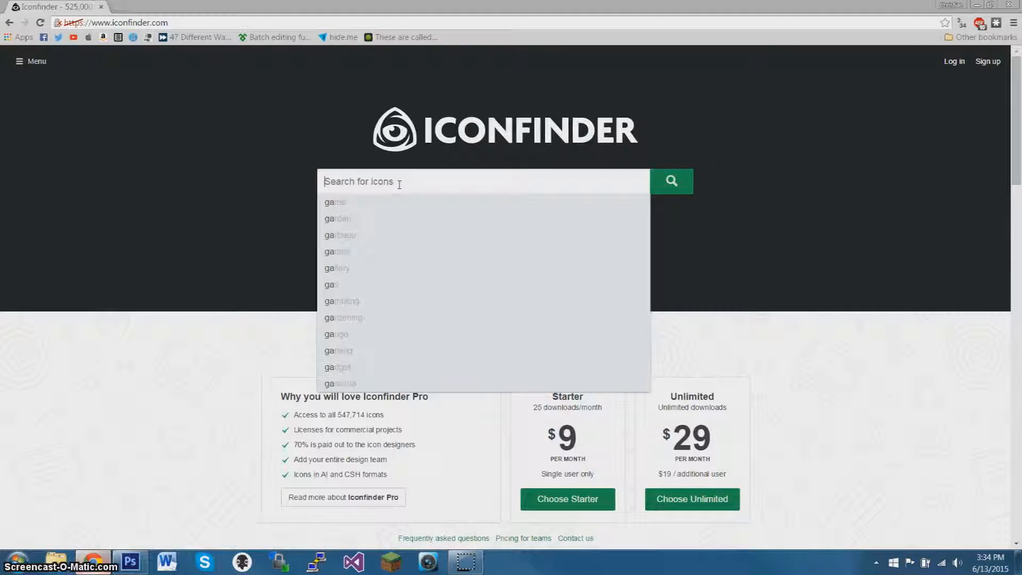
Search Iconfinder for "game controller" icons.
{"action": "type", "text": "game co"}
{"action": "key", "text": "BackSpace"}
{"action": "key", "text": "BackSpace"}
{"action": "key", "text": "BackSpace"}
{"action": "type", "text": "controller"}
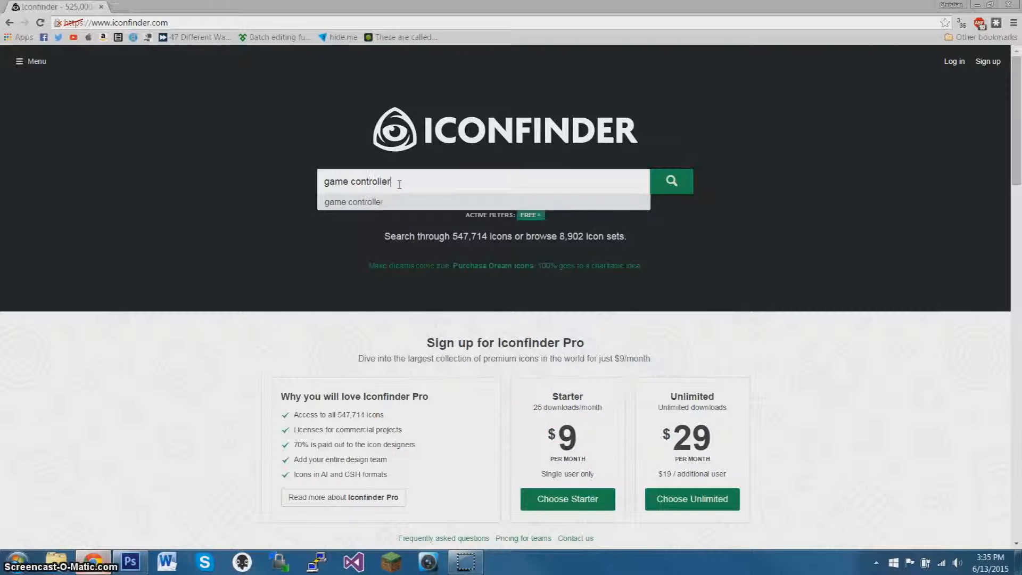
{"action": "key", "text": "Return"}
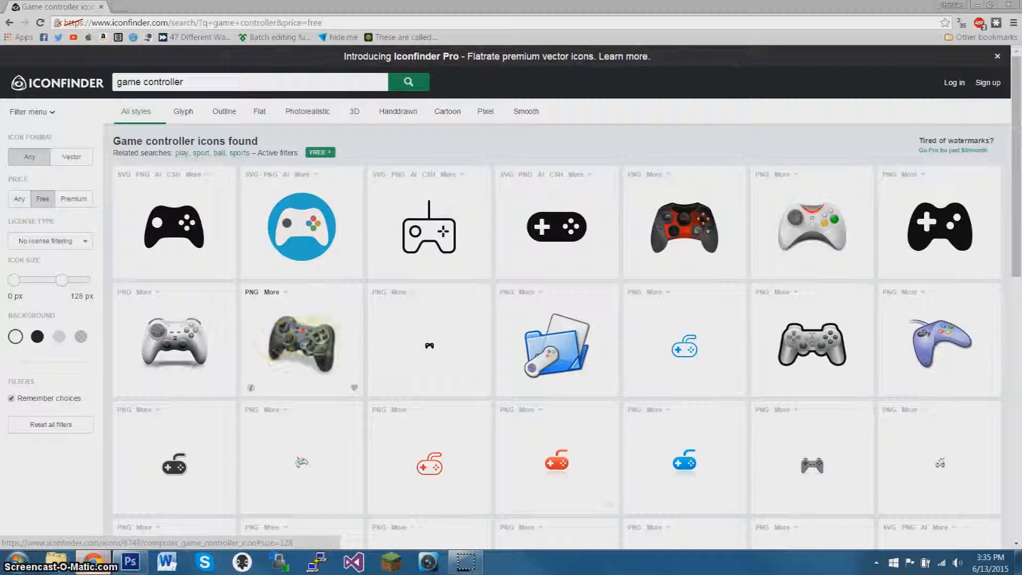
Browse the free game controller icon results for a simple glyph that suits the logo.
{"action": "scroll", "coordinate": [475, 412], "scroll_direction": "down", "scroll_amount": 3}
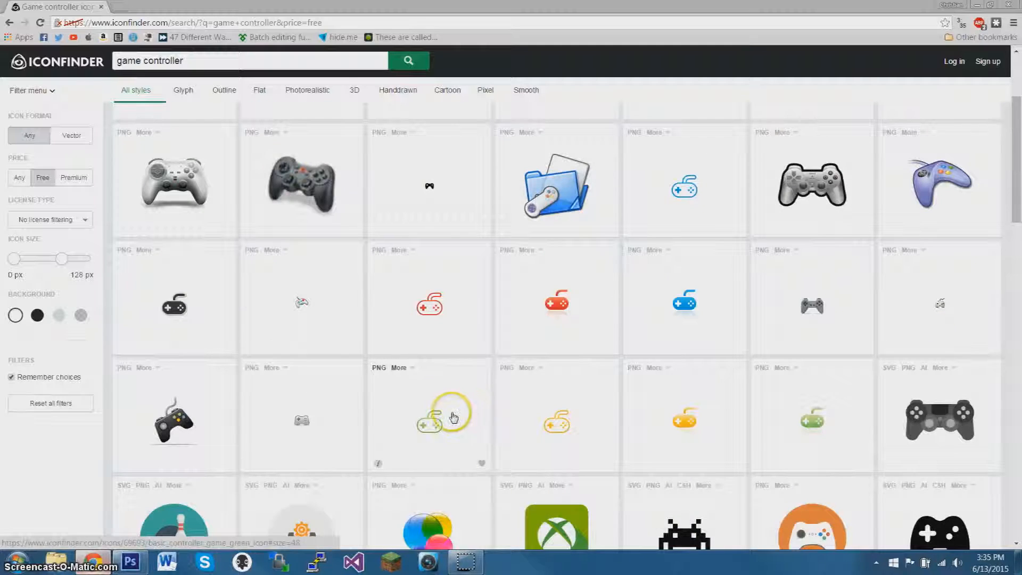
{"action": "scroll", "coordinate": [452, 416], "scroll_direction": "down", "scroll_amount": 4}
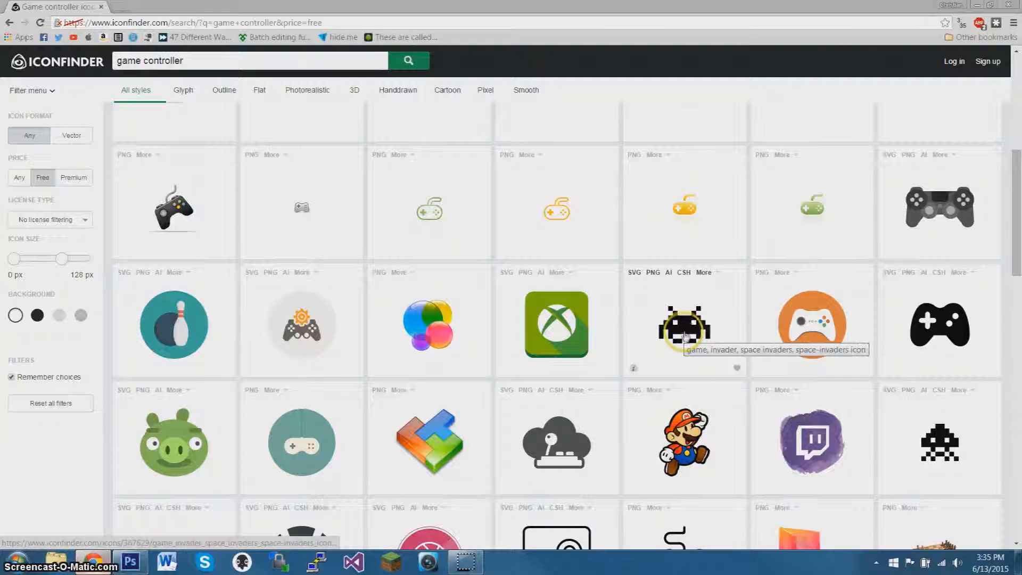
{"action": "scroll", "coordinate": [685, 336], "scroll_direction": "down", "scroll_amount": 5}
{"action": "scroll", "coordinate": [258, 326], "scroll_direction": "down", "scroll_amount": 3}
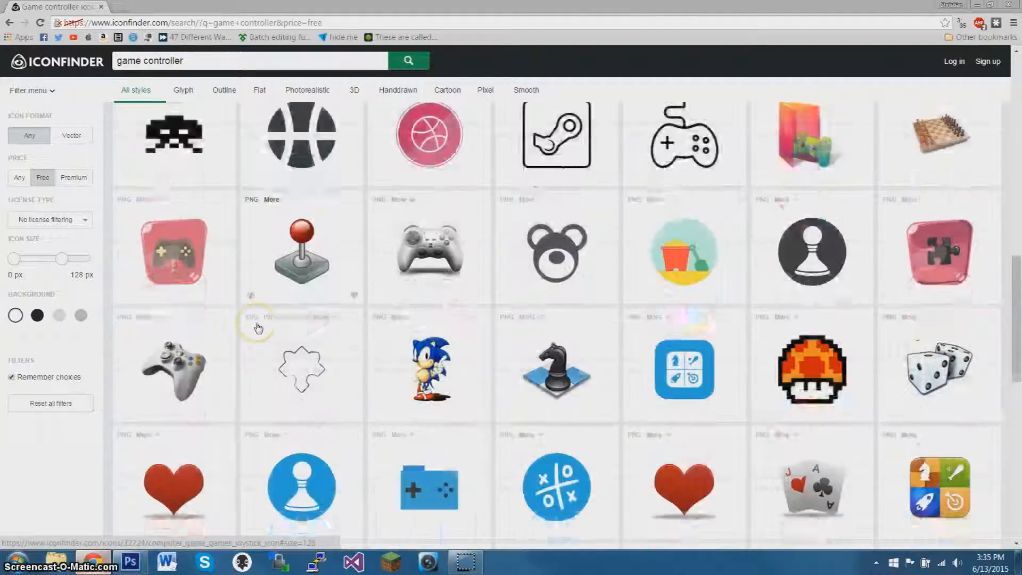
{"action": "scroll", "coordinate": [258, 326], "scroll_direction": "down", "scroll_amount": 9}
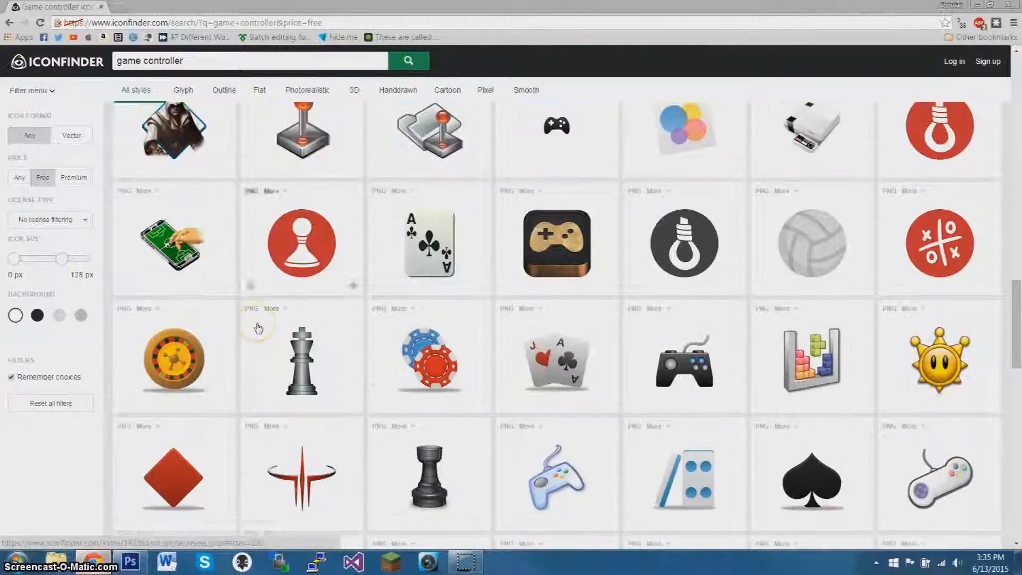
{"action": "scroll", "coordinate": [257, 327], "scroll_direction": "down", "scroll_amount": 18}
{"action": "scroll", "coordinate": [257, 331], "scroll_direction": "up", "scroll_amount": 20}
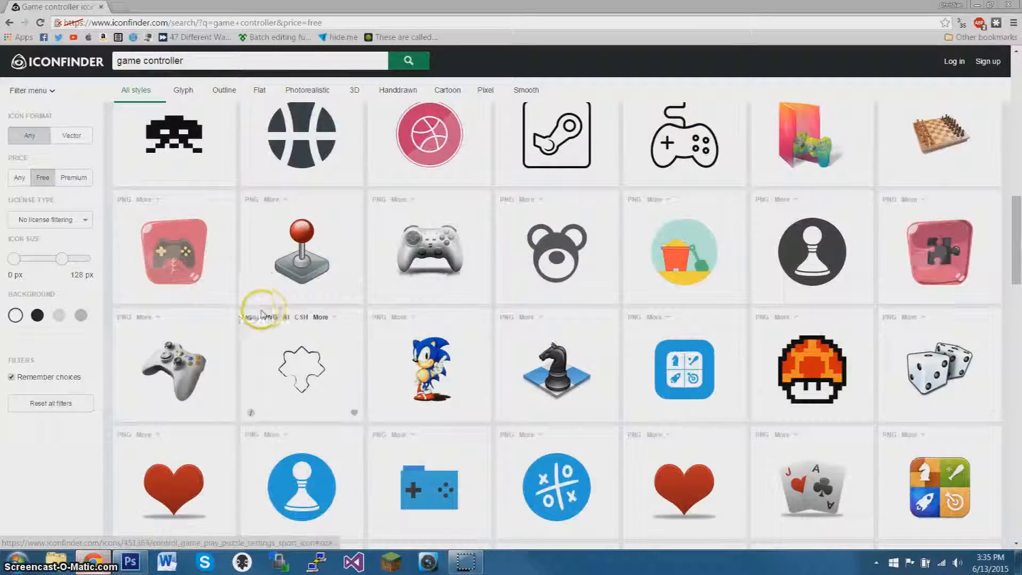
{"action": "scroll", "coordinate": [261, 313], "scroll_direction": "up", "scroll_amount": 7}
{"action": "scroll", "coordinate": [256, 321], "scroll_direction": "up", "scroll_amount": 8}
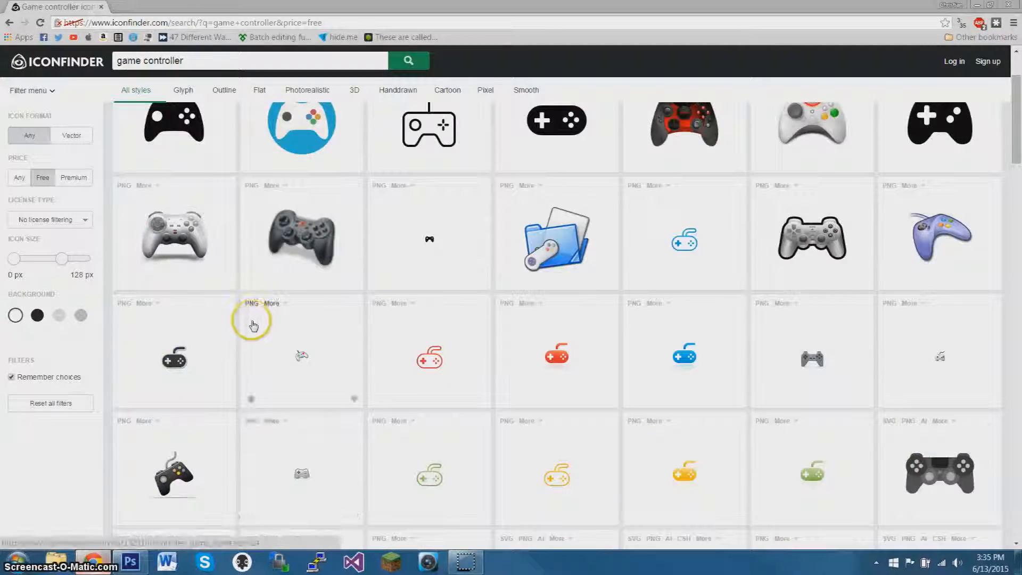
{"action": "scroll", "coordinate": [245, 326], "scroll_direction": "down", "scroll_amount": 2}
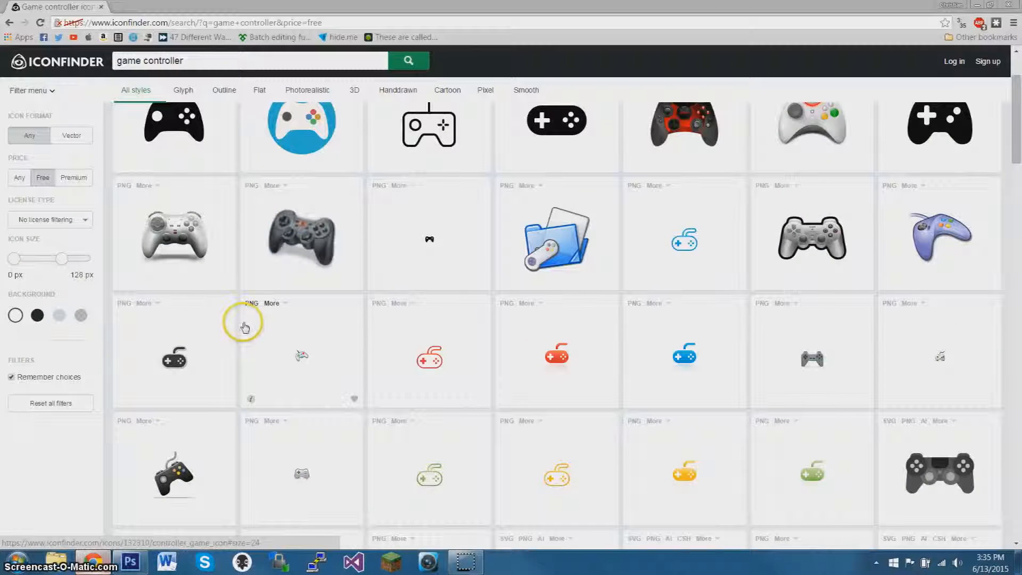
{"action": "scroll", "coordinate": [241, 322], "scroll_direction": "up", "scroll_amount": 2}
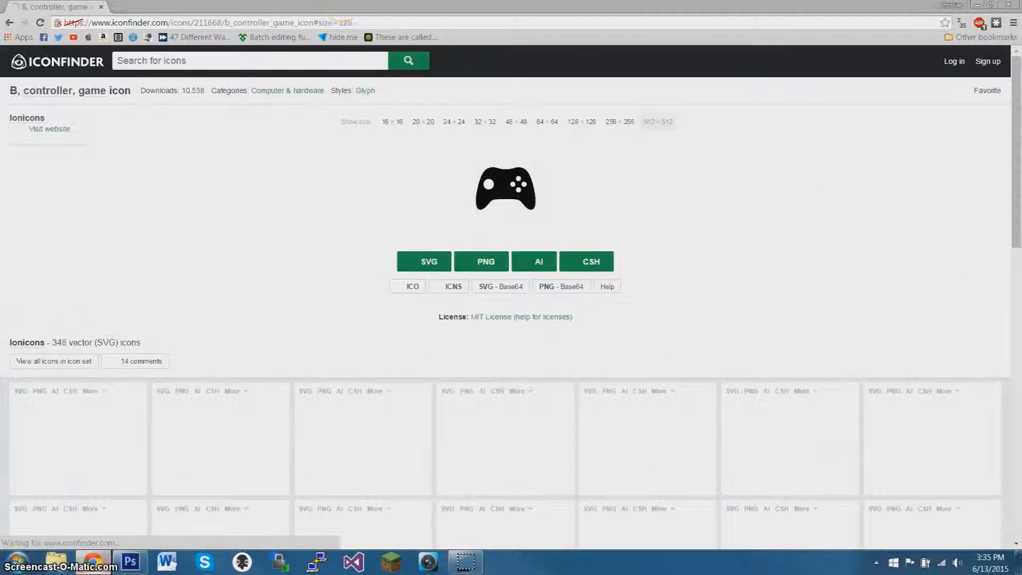
Download the black controller icon as a 512 × 512 PNG, then switch to Photoshop and place it in the logo document.
{"action": "left_click", "coordinate": [668, 122]}
{"action": "left_click", "coordinate": [482, 467]}
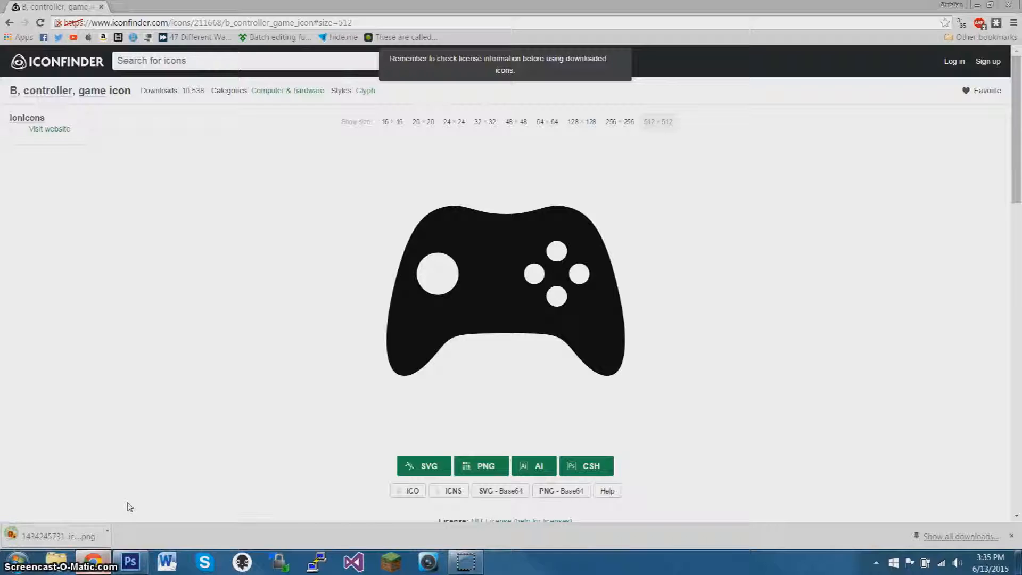
{"action": "left_click", "coordinate": [134, 564]}
{"action": "left_click_drag", "start_coordinate": [133, 564], "coordinate": [342, 392]}
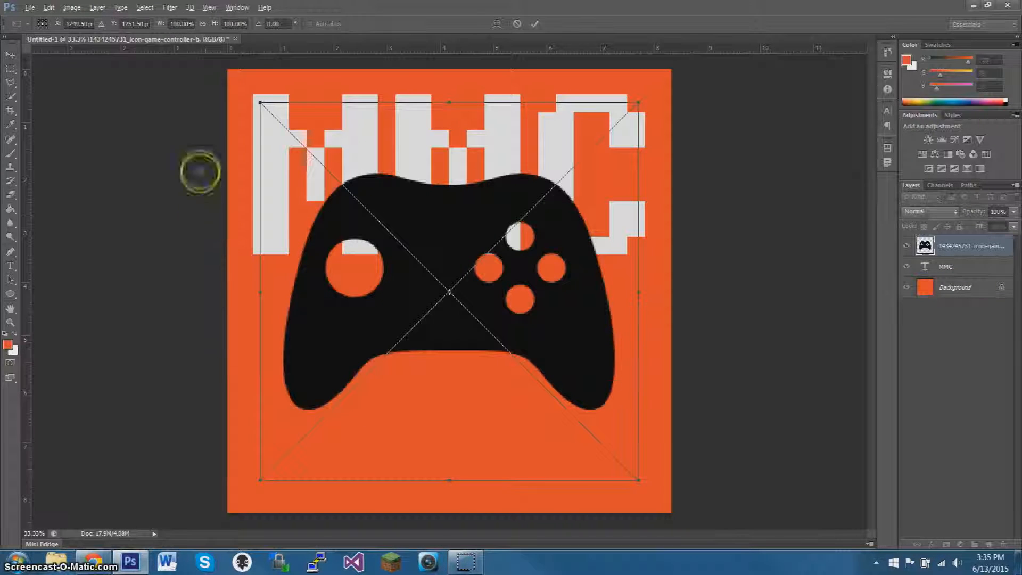
Scale the placed controller icon down from its upper-left corner and commit the placement.
{"action": "left_click_drag", "start_coordinate": [261, 96], "coordinate": [315, 155]}
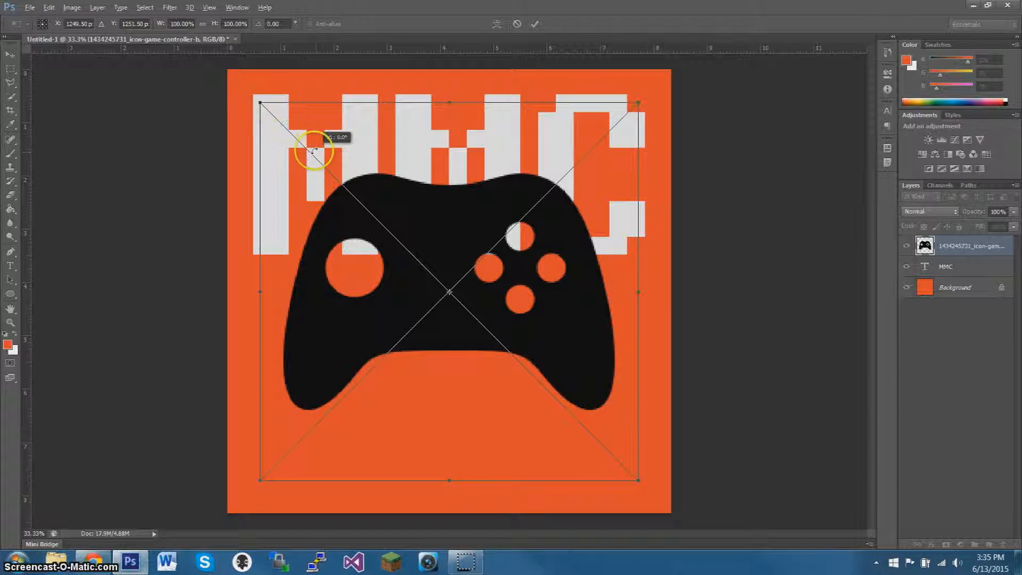
{"action": "left_click_drag", "start_coordinate": [260, 101], "coordinate": [348, 179]}
{"action": "left_click", "coordinate": [535, 24]}
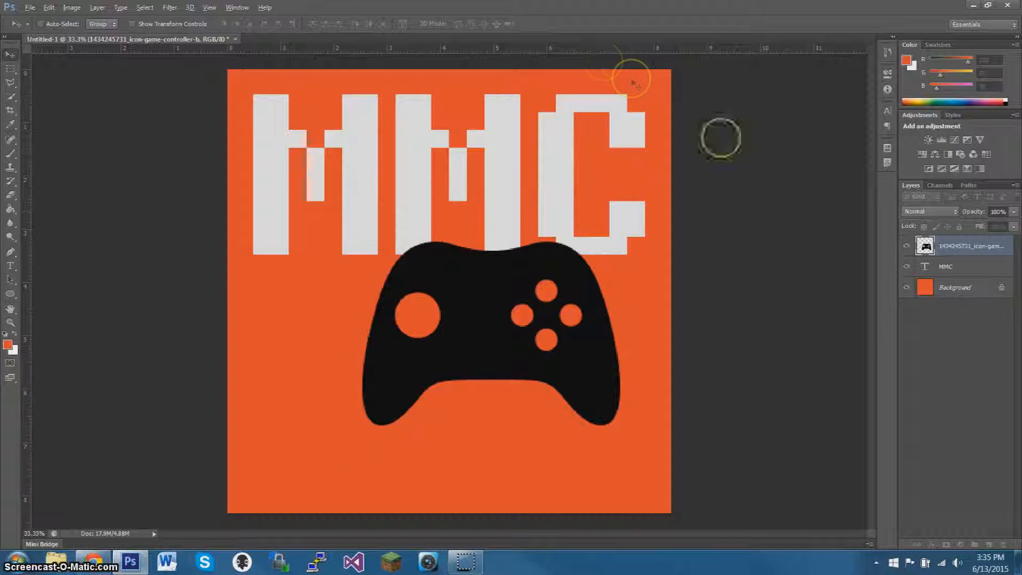
Hide the controller icon layer and place a vertical guide through the middle of the second M.
{"action": "left_click", "coordinate": [906, 248]}
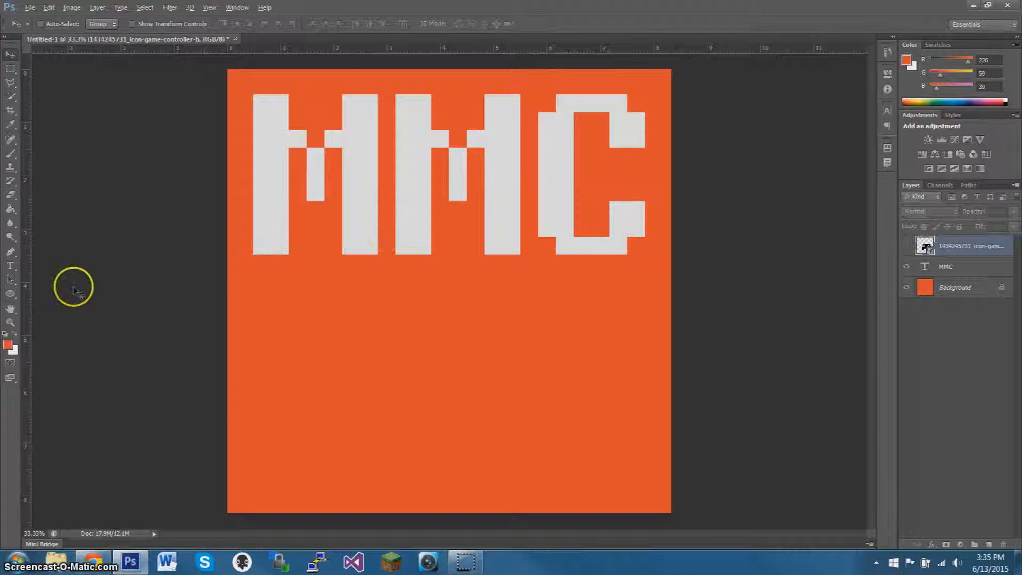
{"action": "left_click_drag", "start_coordinate": [28, 279], "coordinate": [457, 283]}
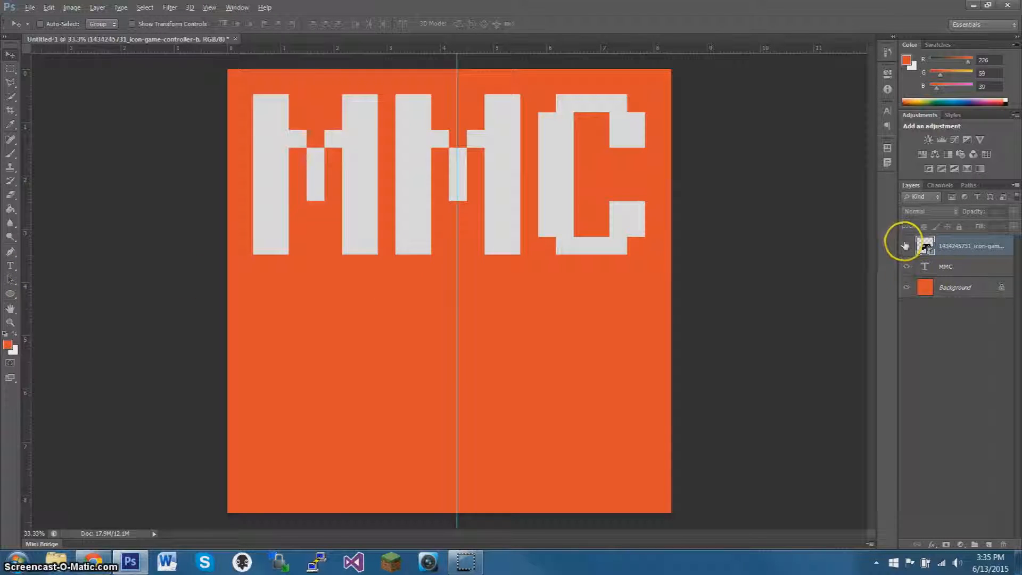
Show the controller icon layer again and move the icon below the MMC text, centered on the vertical guide.
{"action": "left_click", "coordinate": [905, 245]}
{"action": "left_click_drag", "start_coordinate": [535, 338], "coordinate": [437, 368]}
{"action": "left_click_drag", "start_coordinate": [553, 354], "coordinate": [510, 350]}
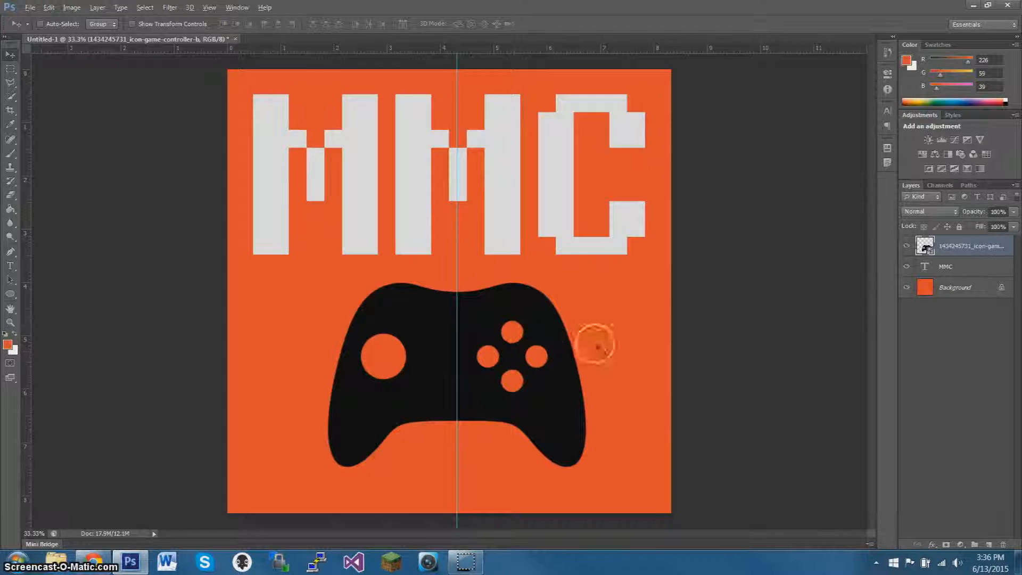
Copy the hex color code of the MMC text from its text color settings.
{"action": "left_click", "coordinate": [926, 269], "text": "shift"}
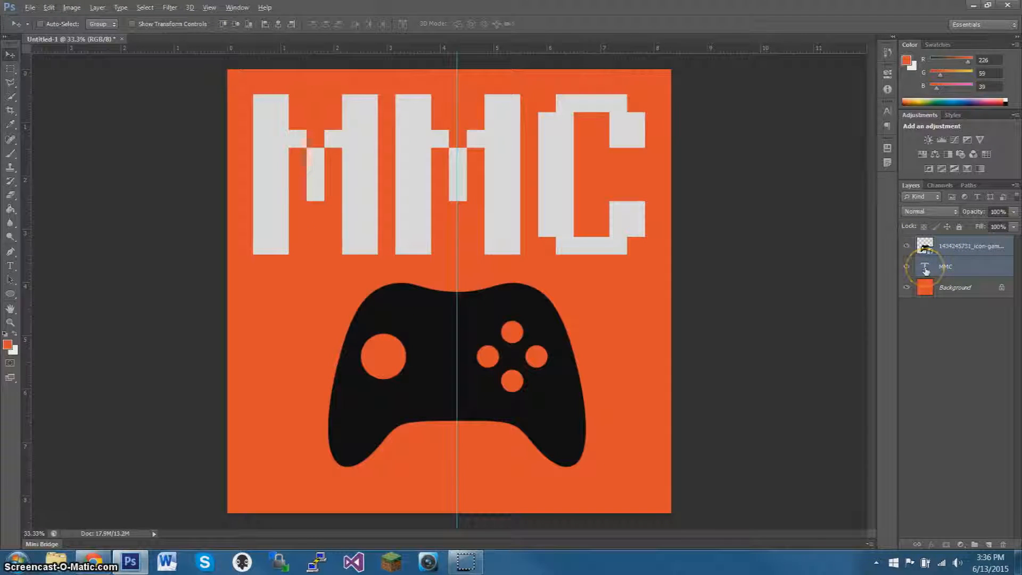
{"action": "double_click", "coordinate": [925, 269]}
{"action": "left_click", "coordinate": [348, 24]}
{"action": "left_click_drag", "start_coordinate": [840, 464], "coordinate": [757, 456]}
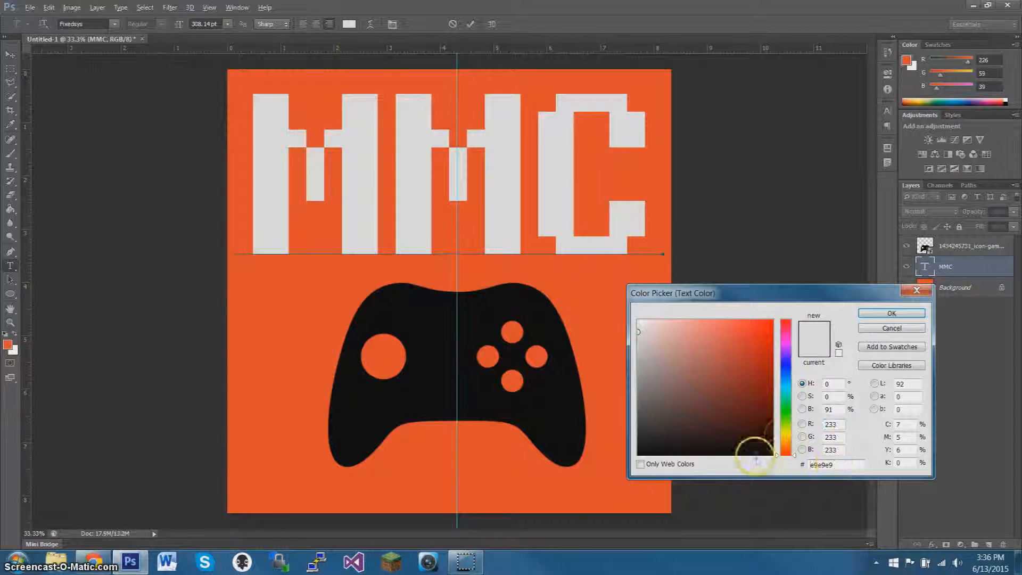
{"action": "left_click", "coordinate": [846, 464]}
{"action": "left_click_drag", "start_coordinate": [845, 463], "coordinate": [779, 456]}
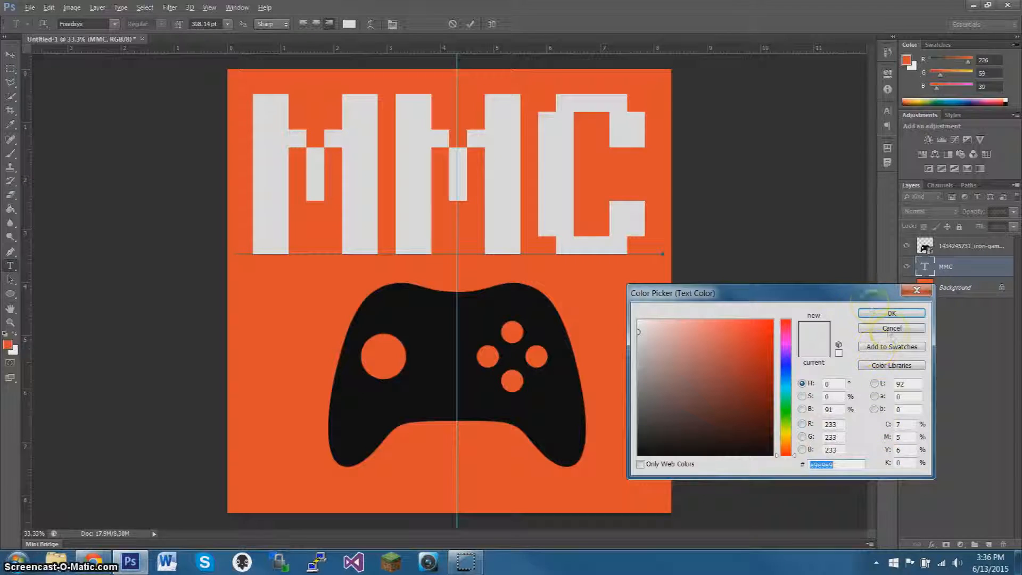
{"action": "left_click", "coordinate": [875, 312]}
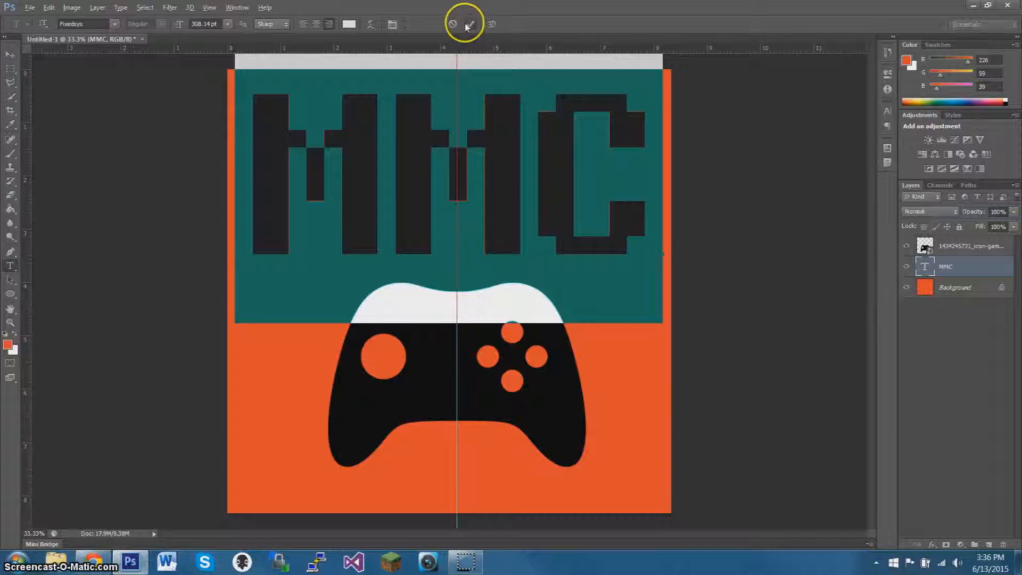
{"action": "left_click", "coordinate": [468, 25]}
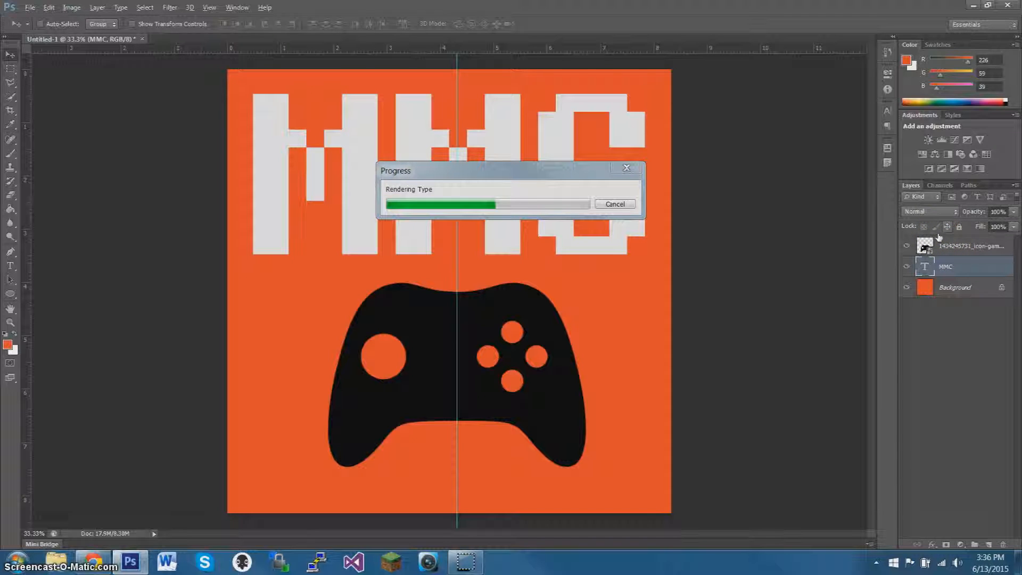
Add a Color Overlay effect to the controller icon layer and open its overlay color for editing.
{"action": "double_click", "coordinate": [1007, 245]}
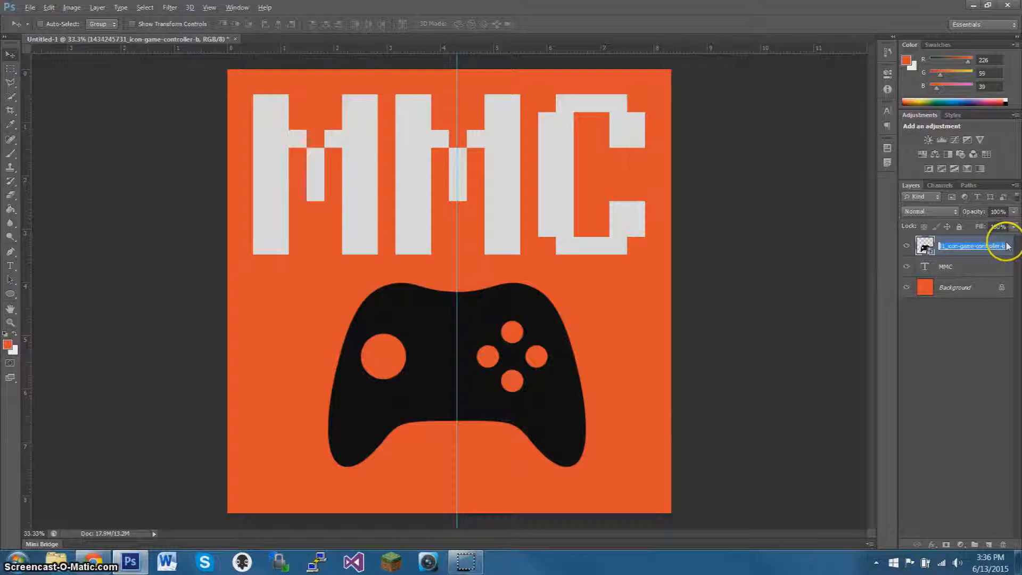
{"action": "double_click", "coordinate": [1013, 243]}
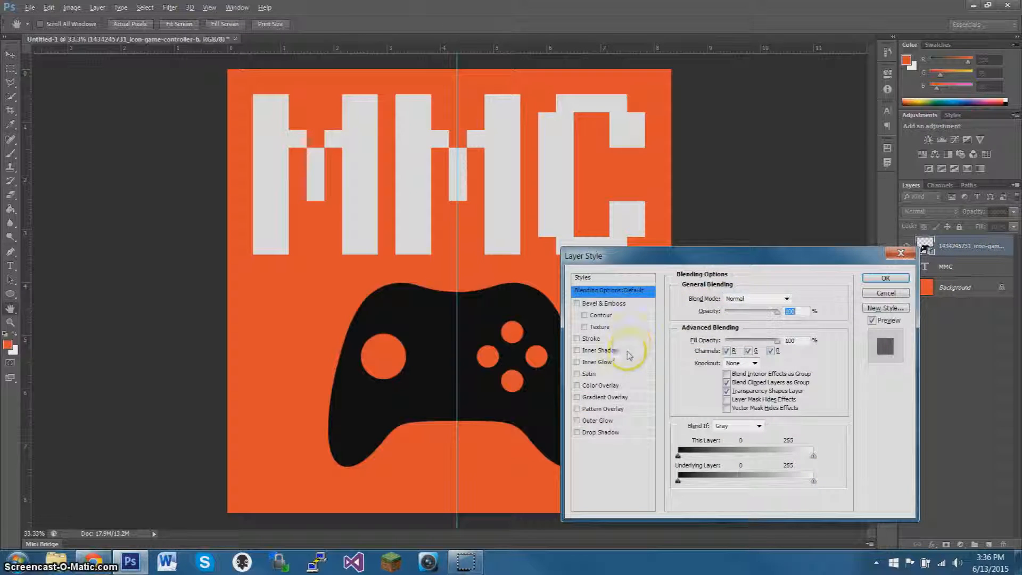
{"action": "left_click", "coordinate": [604, 387]}
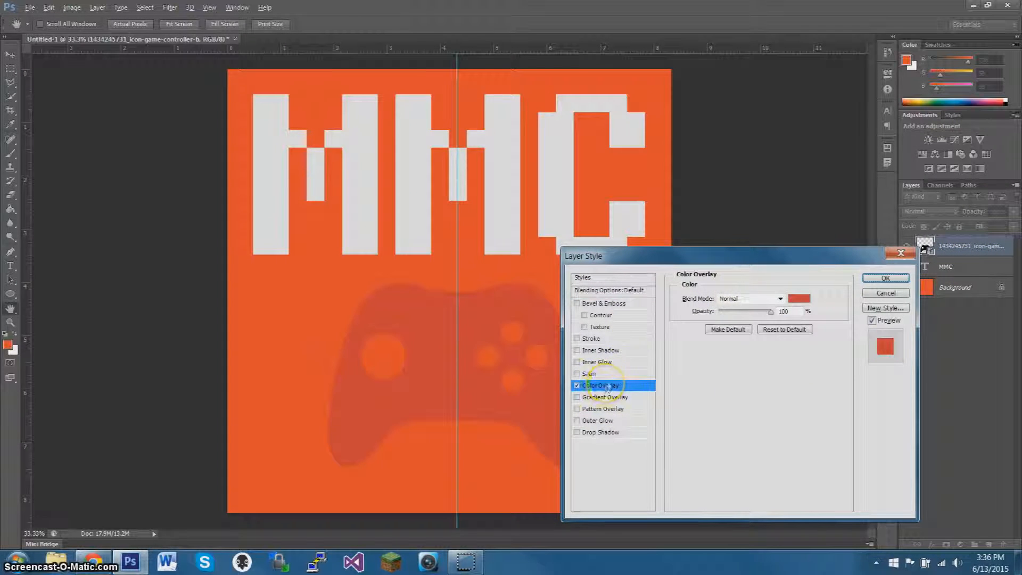
{"action": "left_click", "coordinate": [800, 299]}
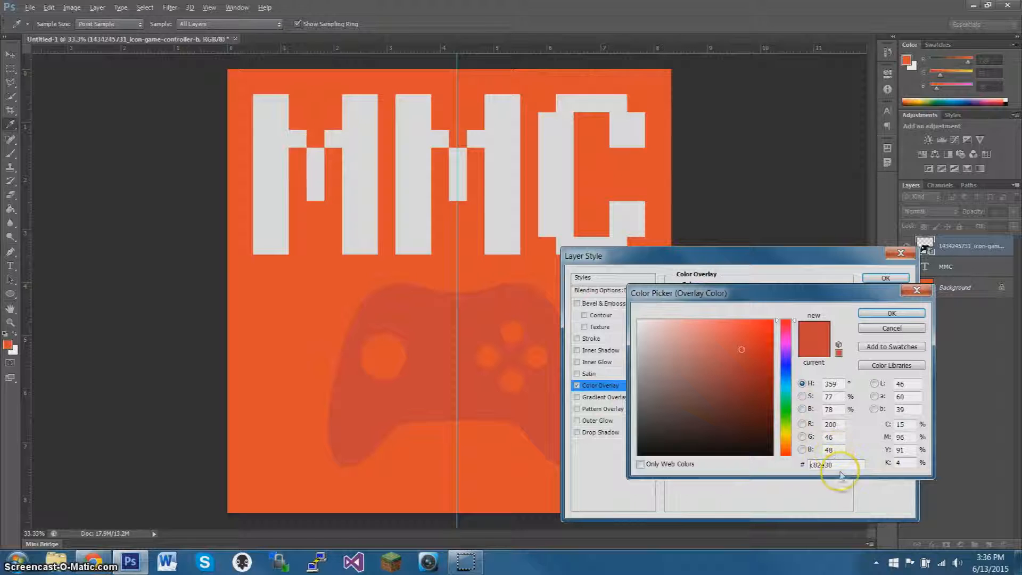
{"action": "type", "text": "E"}
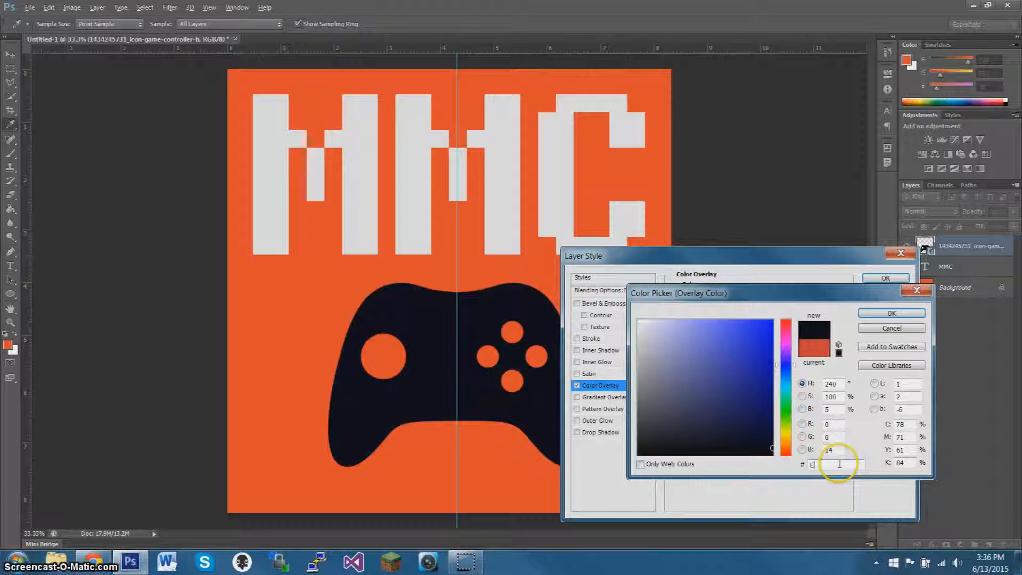
{"action": "type", "text": "EE"}
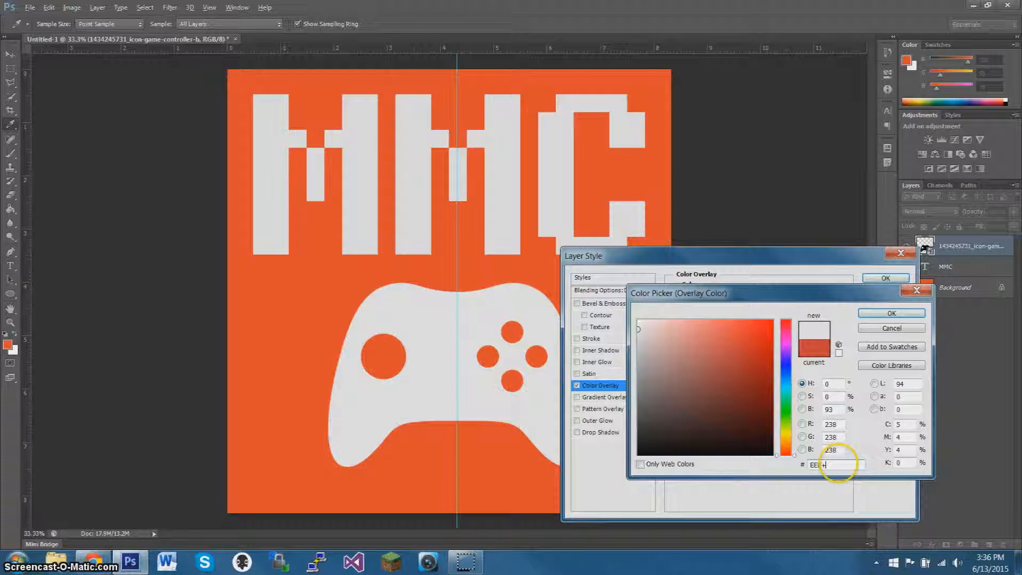
{"action": "key", "text": "BackSpace"}
{"action": "key", "text": "BackSpace"}
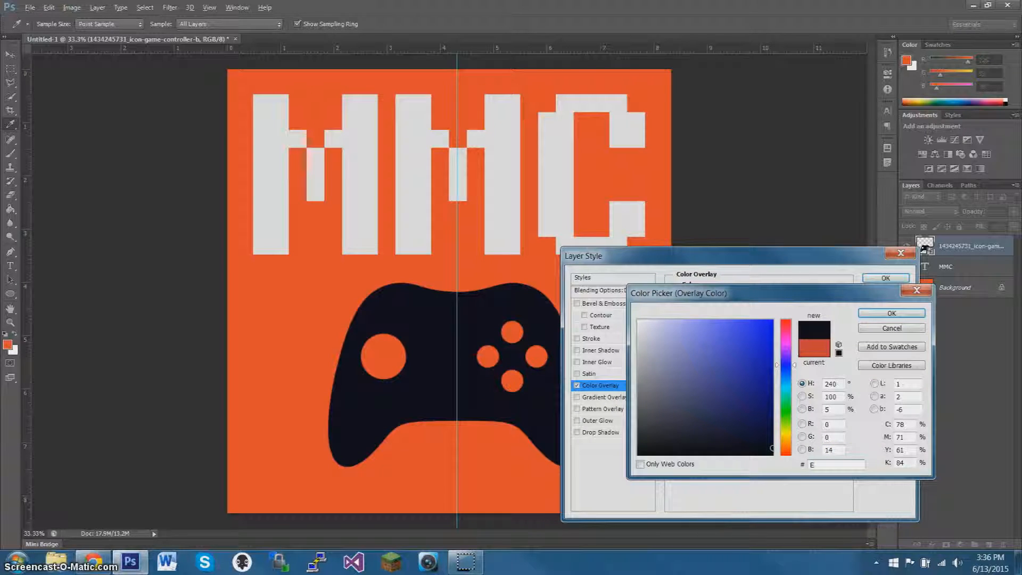
{"action": "key", "text": "BackSpace"}
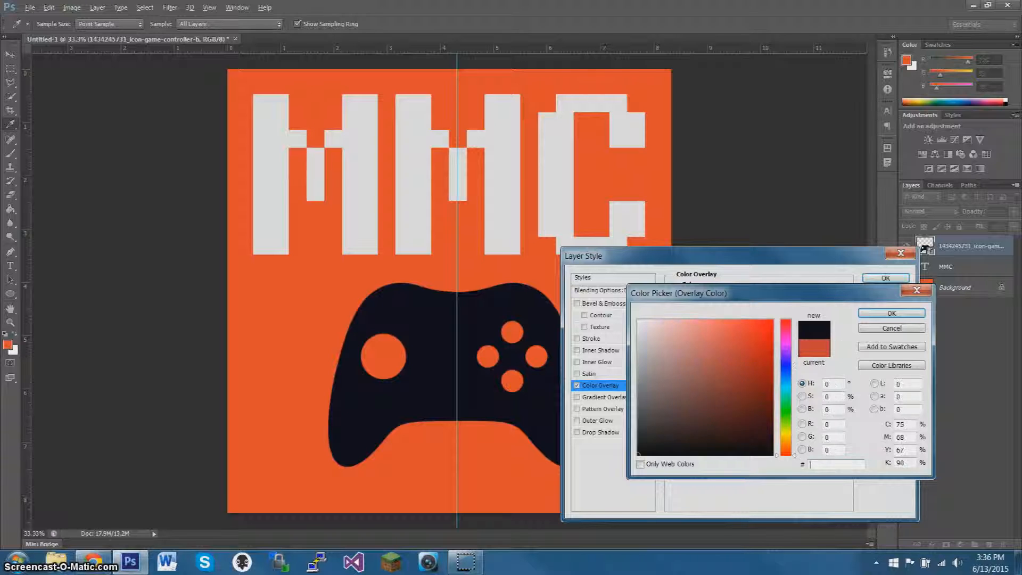
{"action": "type", "text": "e"}
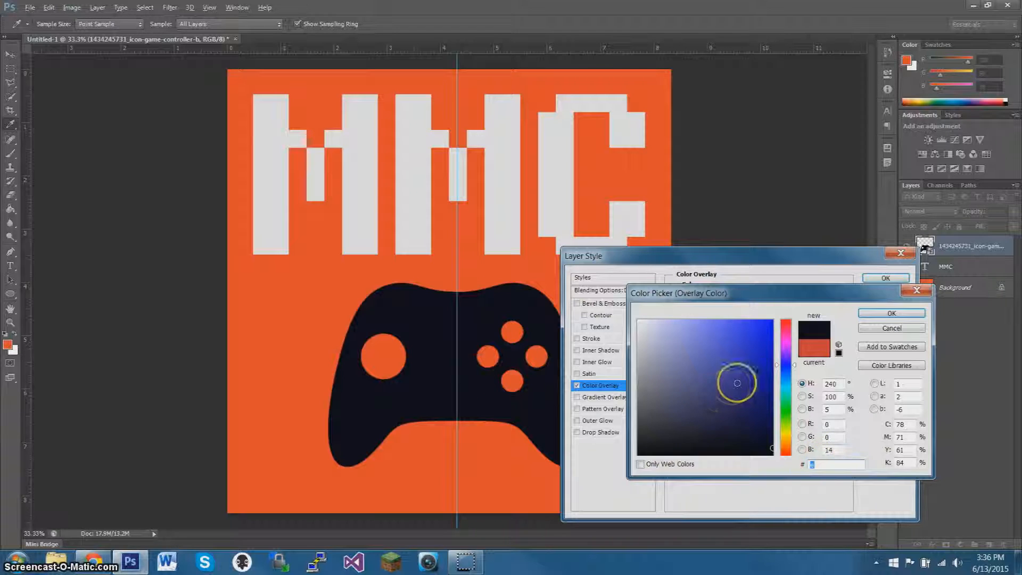
Set the controller's overlay color to light gray #dcdcdc and apply the layer style.
{"action": "type", "text": "f0f0f0d9d9d9"}
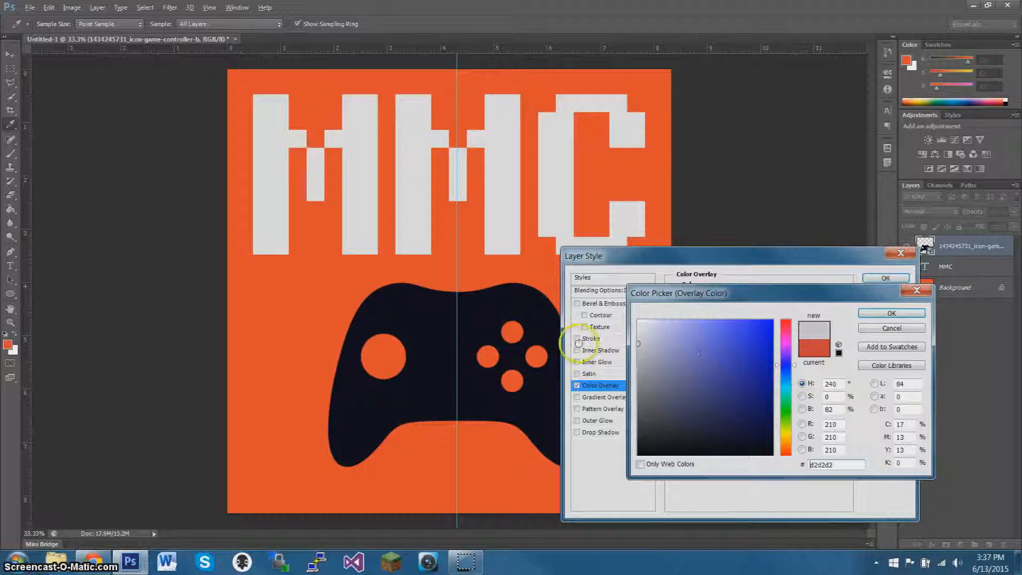
{"action": "left_click_drag", "start_coordinate": [579, 344], "coordinate": [572, 339]}
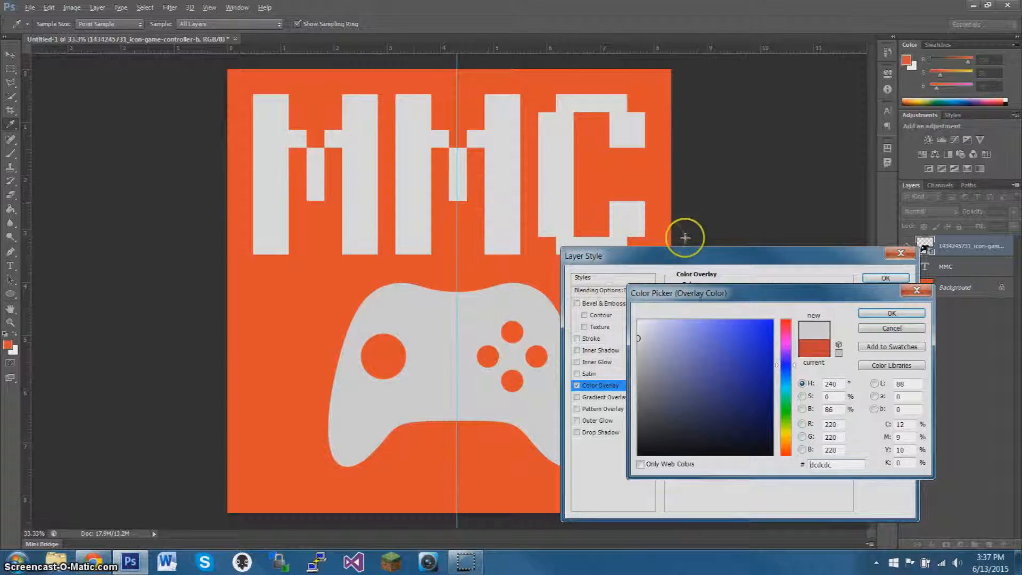
{"action": "left_click", "coordinate": [891, 313]}
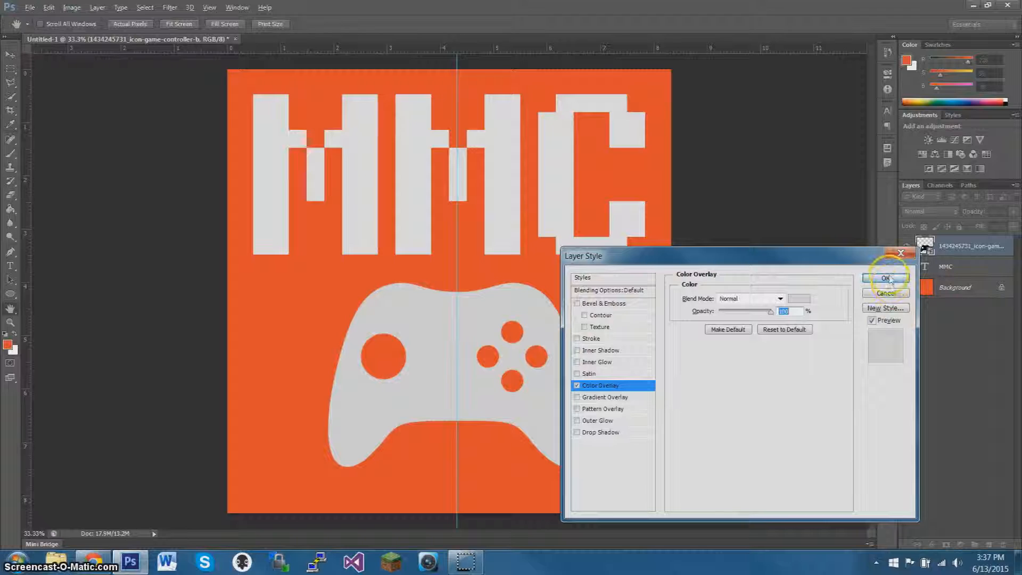
{"action": "left_click", "coordinate": [886, 278]}
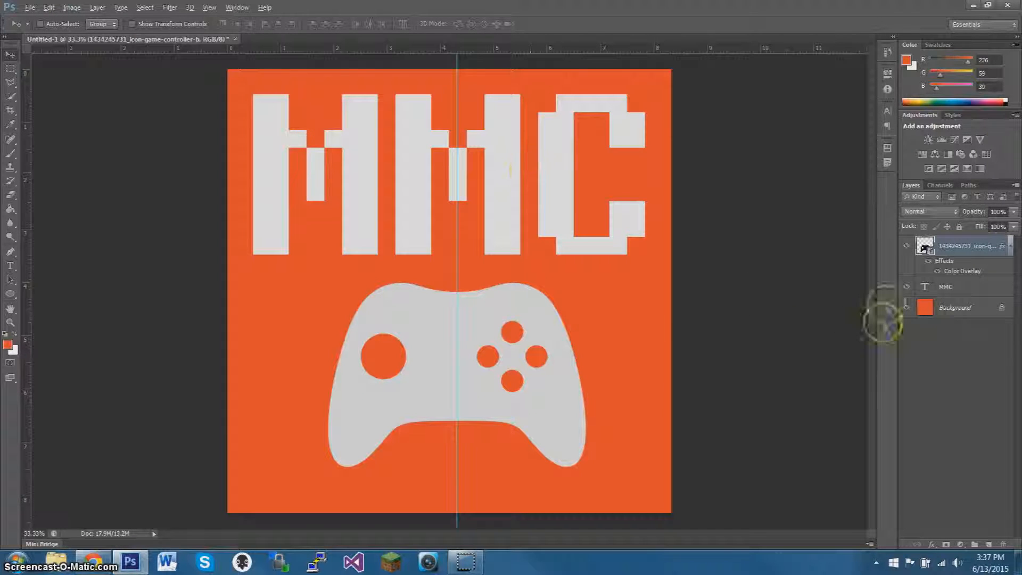
{"action": "left_click", "coordinate": [997, 293]}
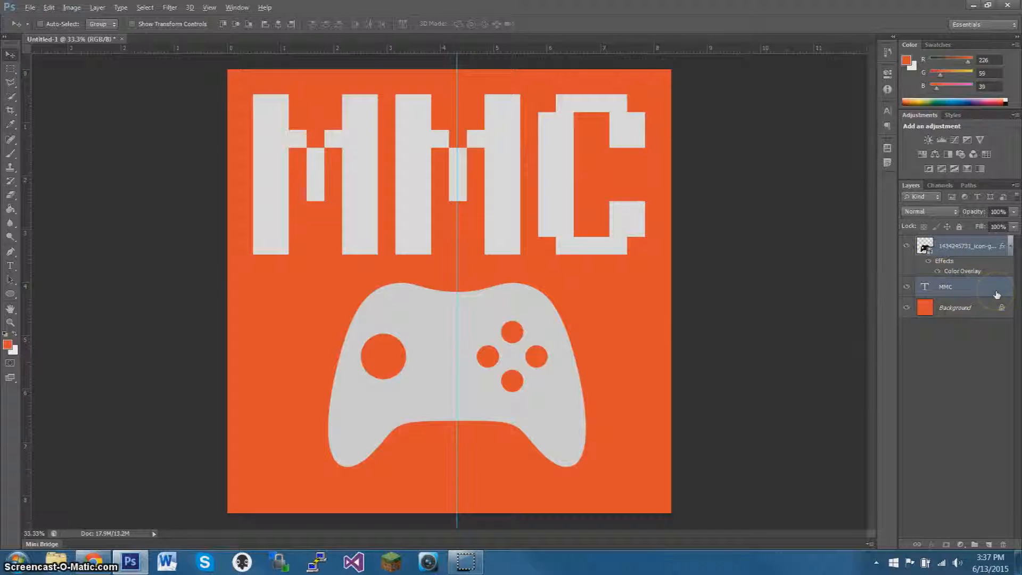
{"action": "left_click", "coordinate": [966, 240]}
{"action": "left_click", "coordinate": [984, 285]}
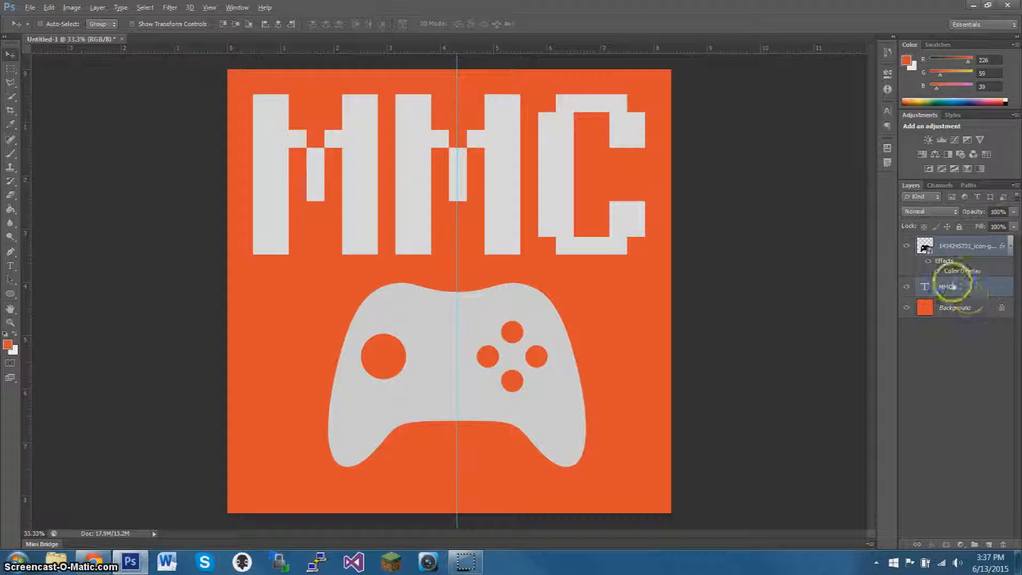
{"action": "right_click", "coordinate": [974, 291]}
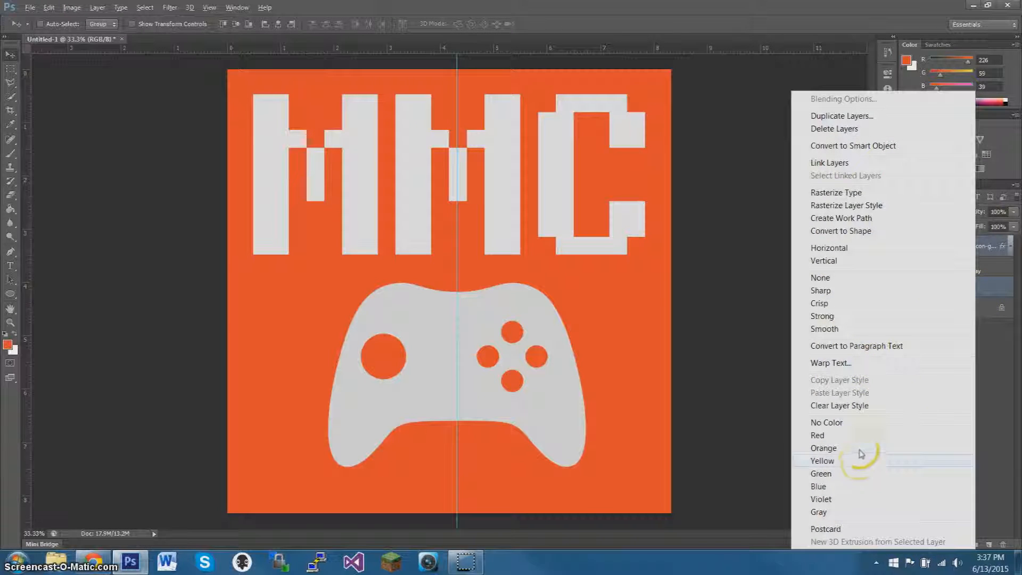
{"action": "left_click", "coordinate": [1004, 422]}
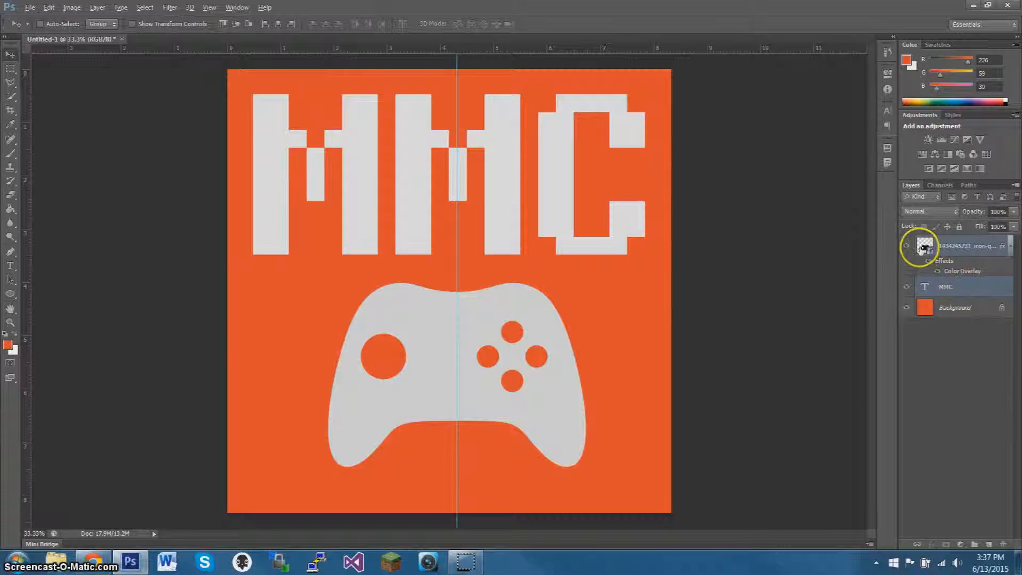
Try to create a new 3D extrusion from the MMC text layer alone.
{"action": "left_click", "coordinate": [951, 306], "text": "shift"}
{"action": "left_click", "coordinate": [949, 295]}
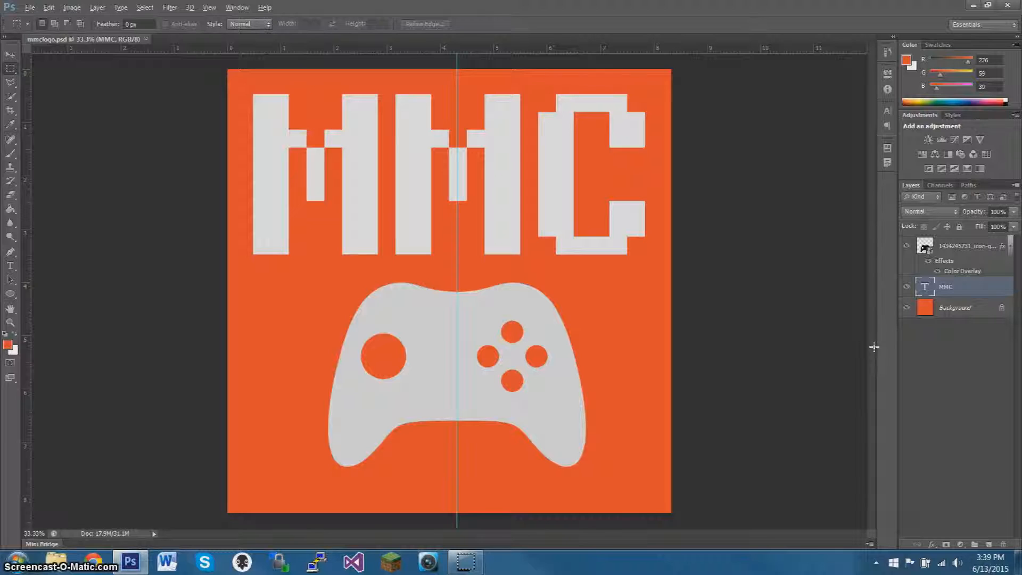
{"action": "right_click", "coordinate": [1004, 290]}
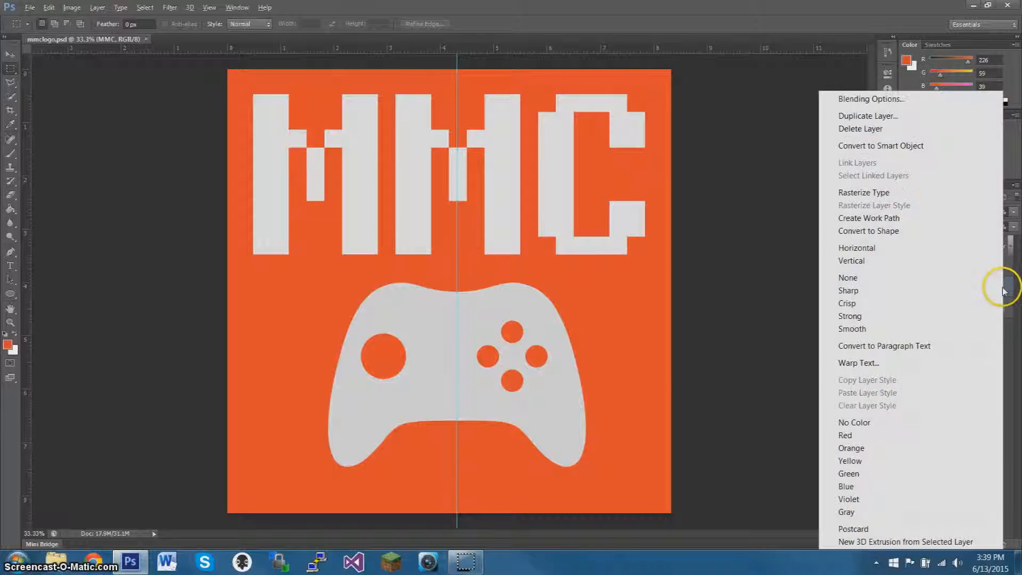
{"action": "left_click", "coordinate": [898, 545]}
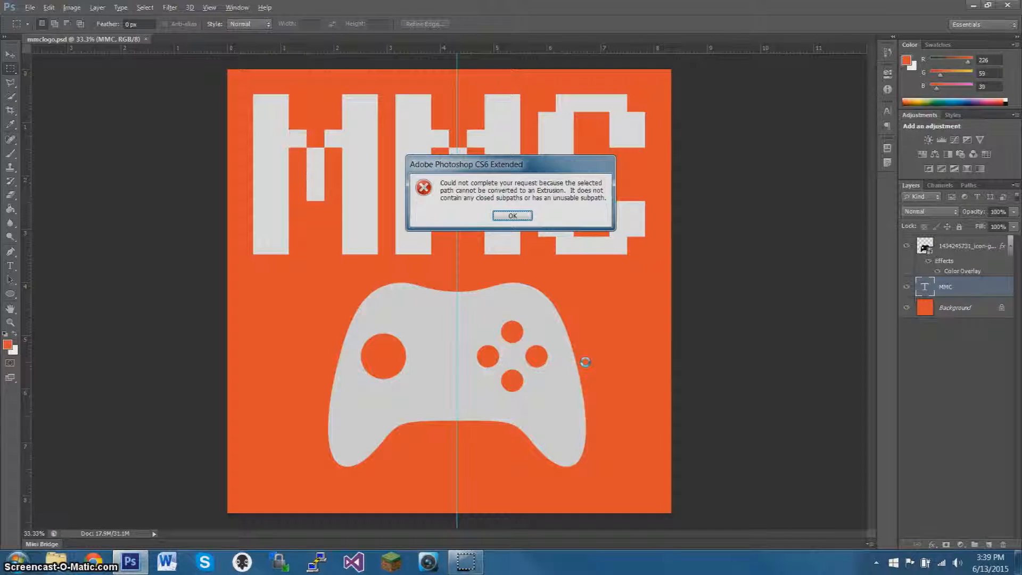
{"action": "left_click", "coordinate": [528, 216]}
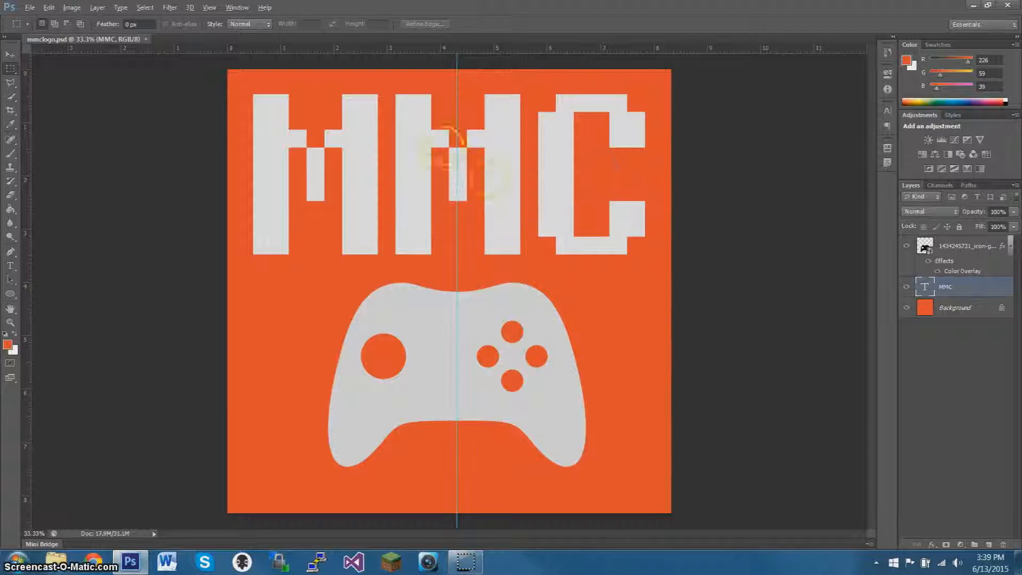
Change the MMC text's font to Bebas Neue and move the text so it sits centered above the controller.
{"action": "double_click", "coordinate": [926, 287]}
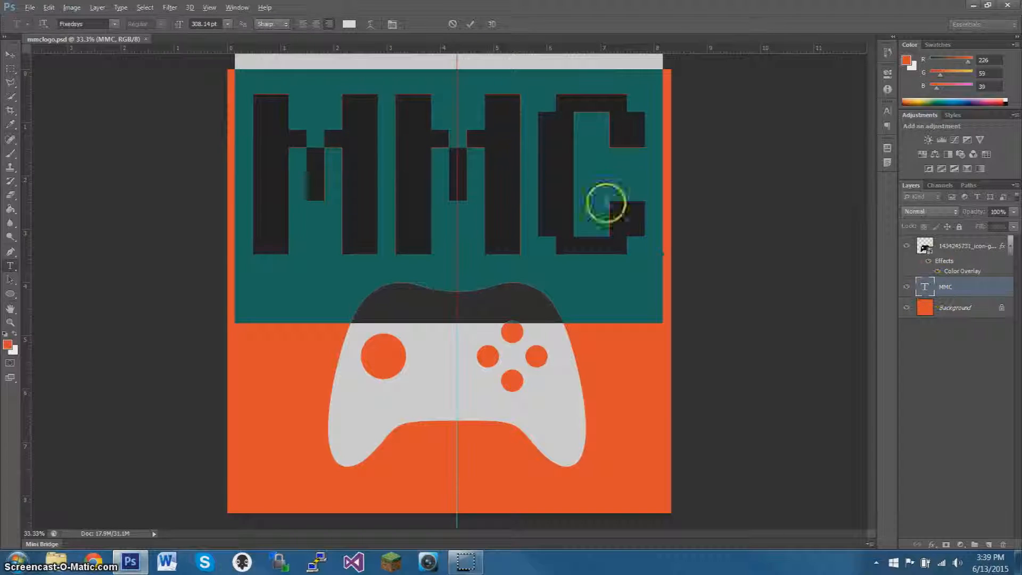
{"action": "left_click", "coordinate": [115, 24]}
{"action": "scroll", "coordinate": [118, 69], "scroll_direction": "up", "scroll_amount": 5}
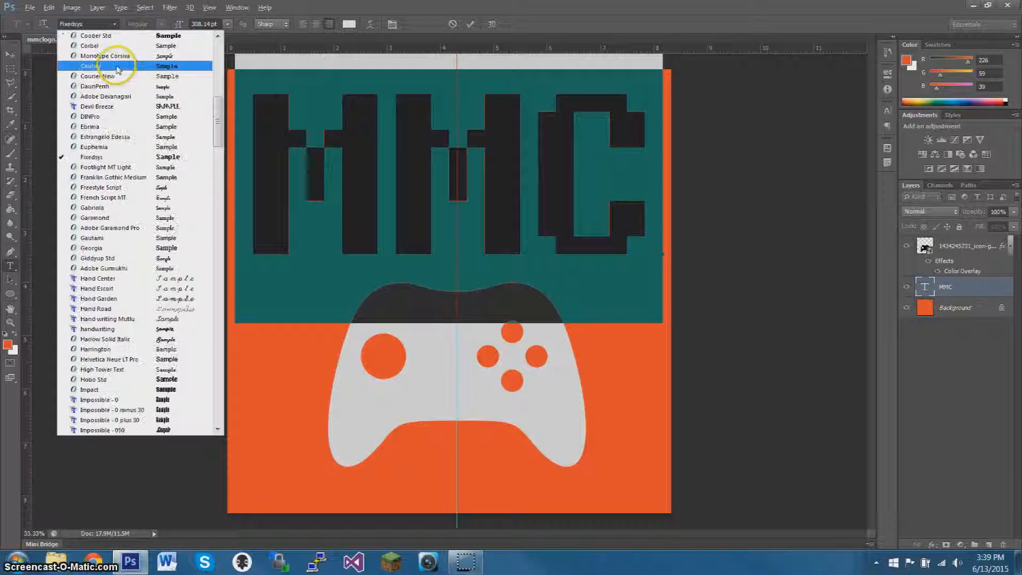
{"action": "scroll", "coordinate": [114, 61], "scroll_direction": "up", "scroll_amount": 3}
{"action": "left_click", "coordinate": [92, 25]}
{"action": "type", "text": "bas Neue"}
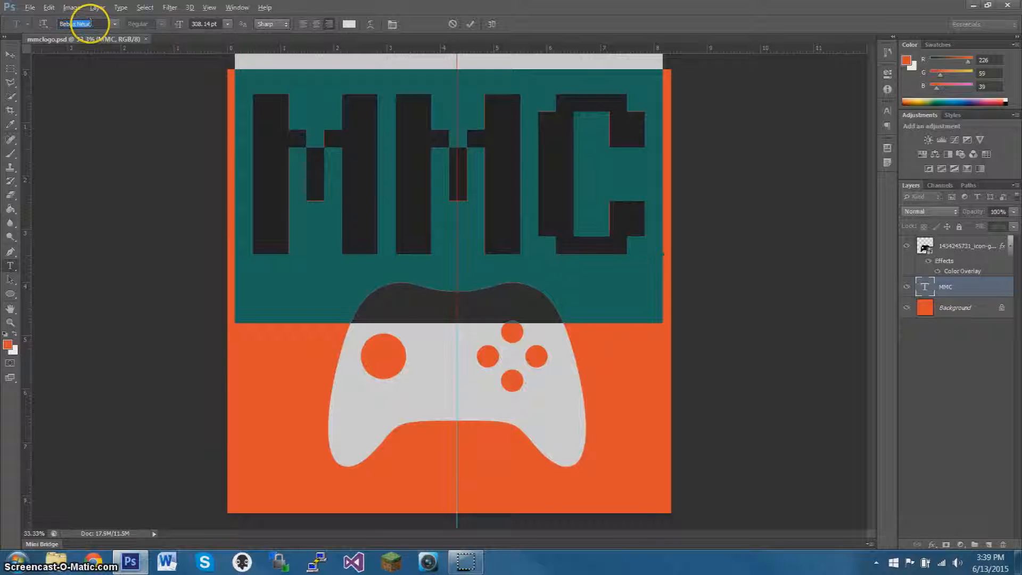
{"action": "key", "text": "Return"}
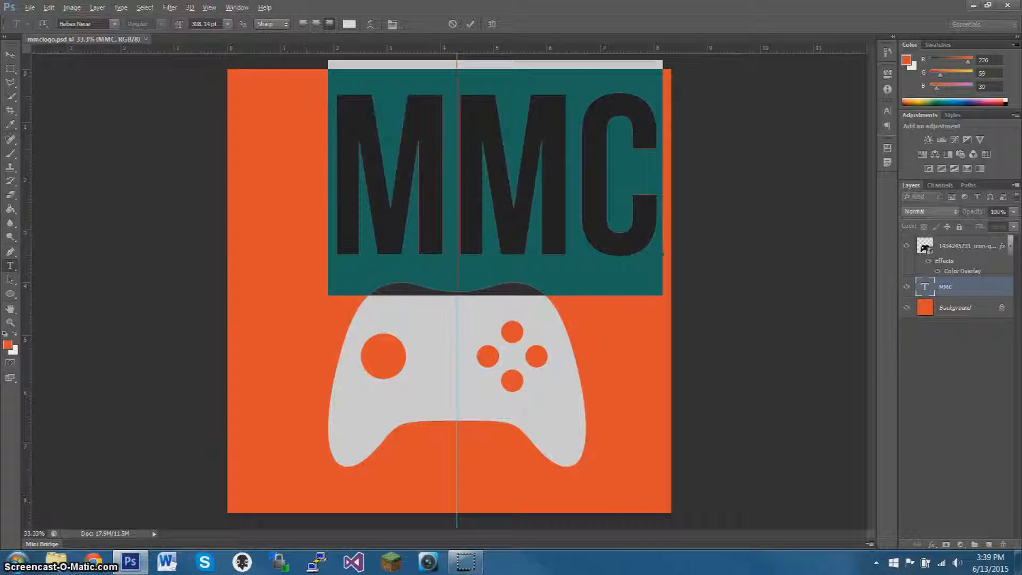
{"action": "left_click", "coordinate": [471, 24]}
{"action": "key", "text": "m"}
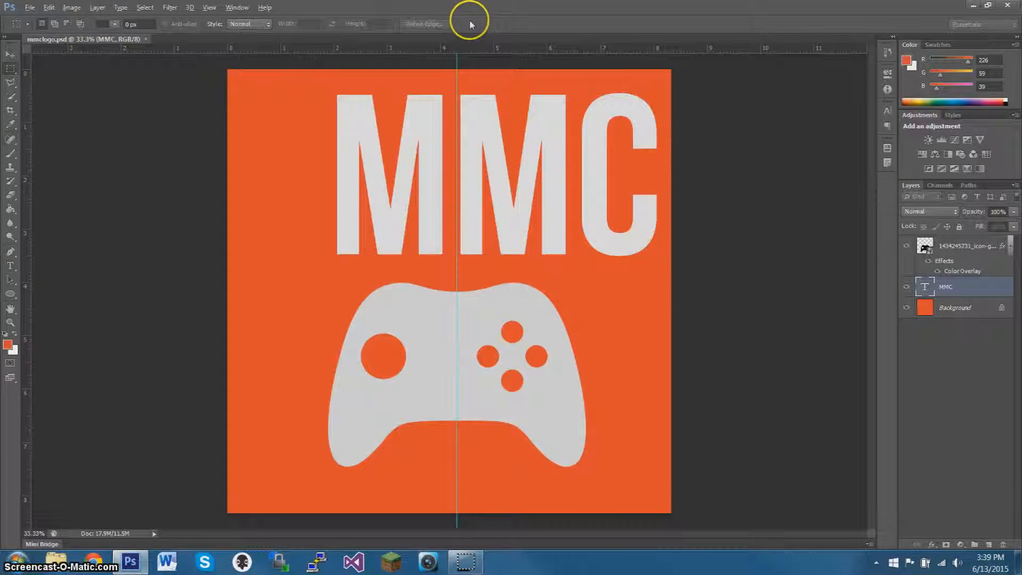
{"action": "left_click", "coordinate": [10, 55]}
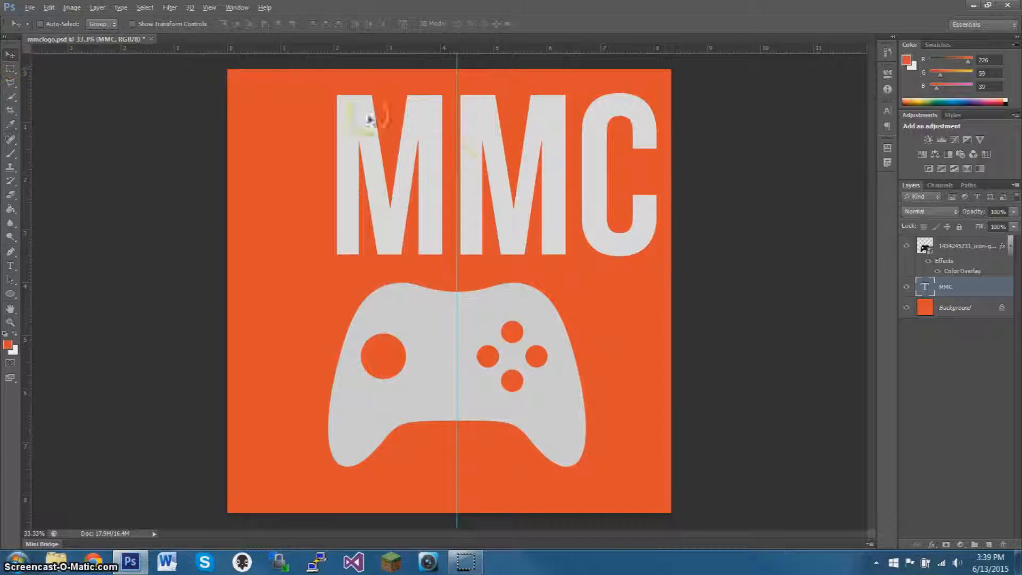
{"action": "left_click_drag", "start_coordinate": [560, 157], "coordinate": [524, 161]}
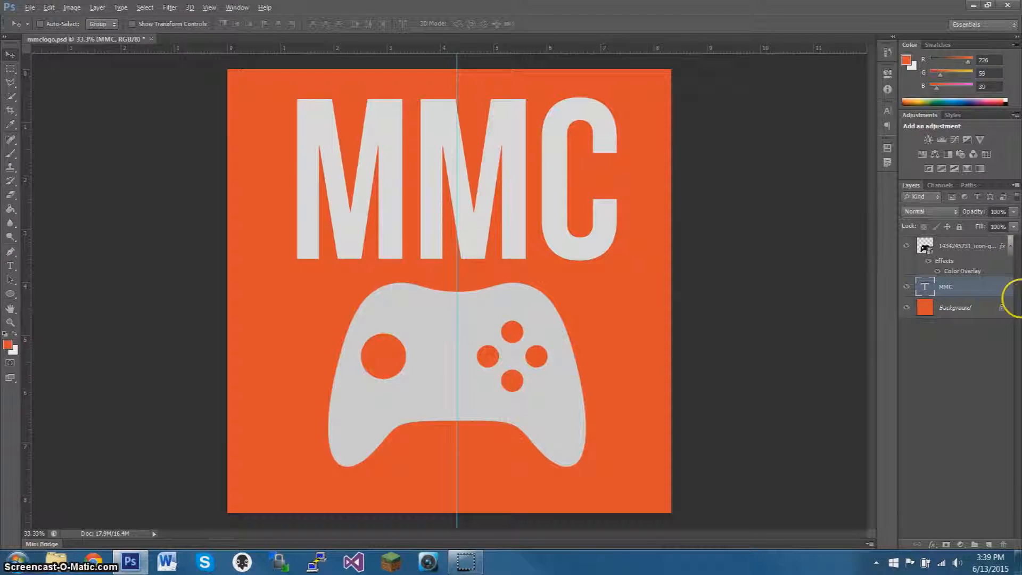
Create a new 3D extrusion from the MMC text layer and swap the main view with the secondary top view.
{"action": "right_click", "coordinate": [1003, 288]}
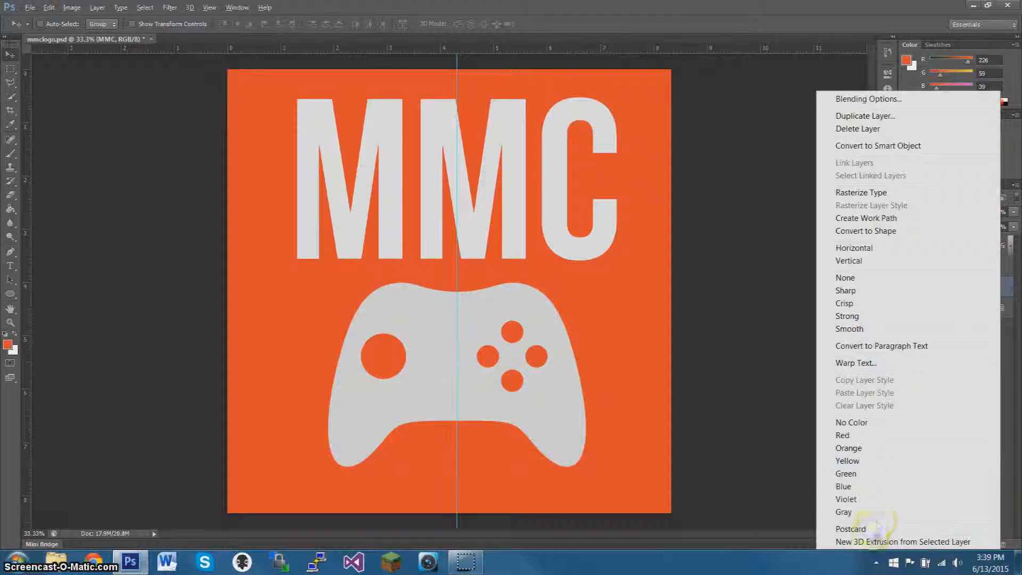
{"action": "left_click", "coordinate": [872, 544]}
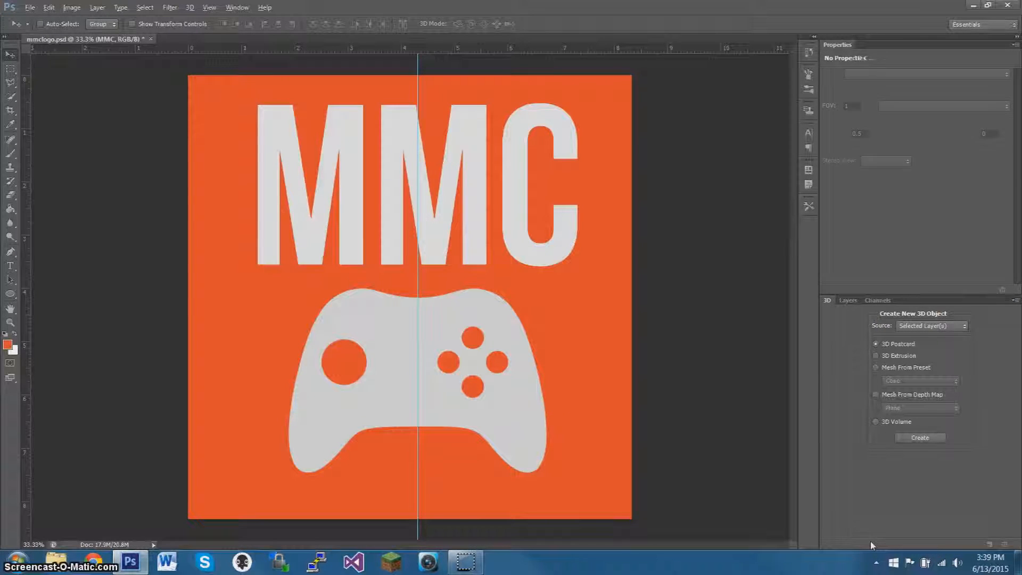
{"action": "left_click", "coordinate": [64, 64]}
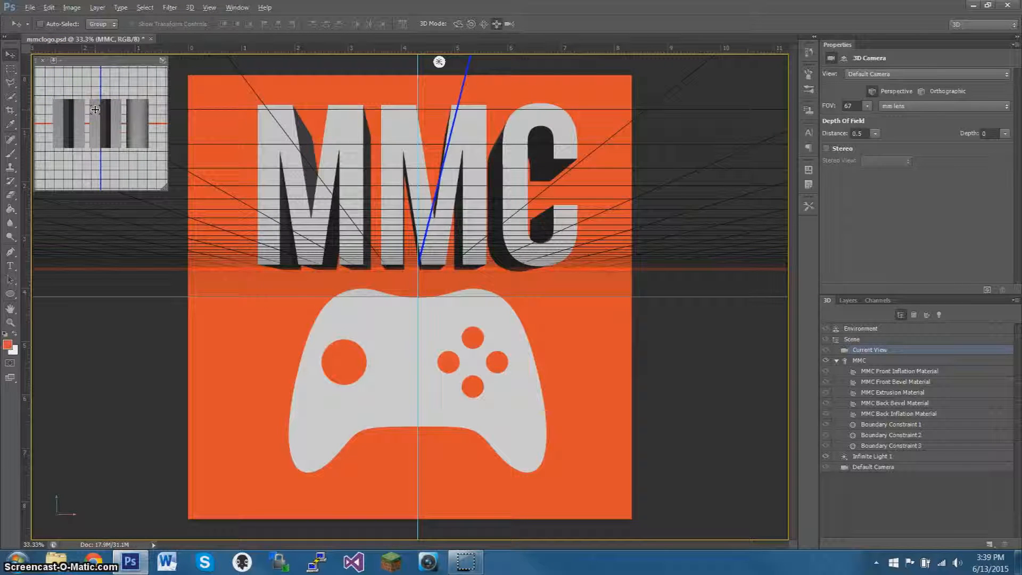
{"action": "left_click", "coordinate": [162, 61]}
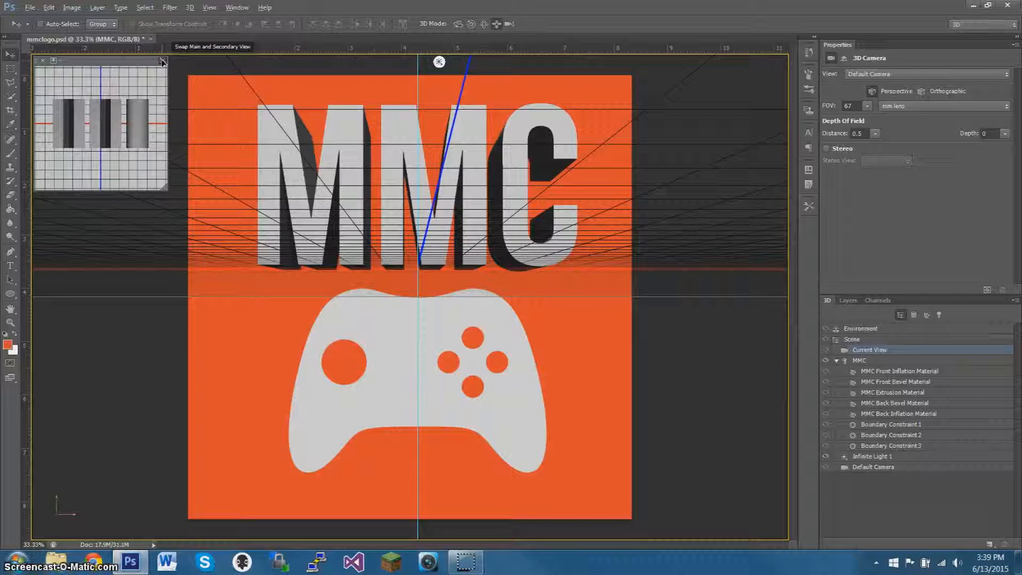
{"action": "left_click", "coordinate": [162, 60]}
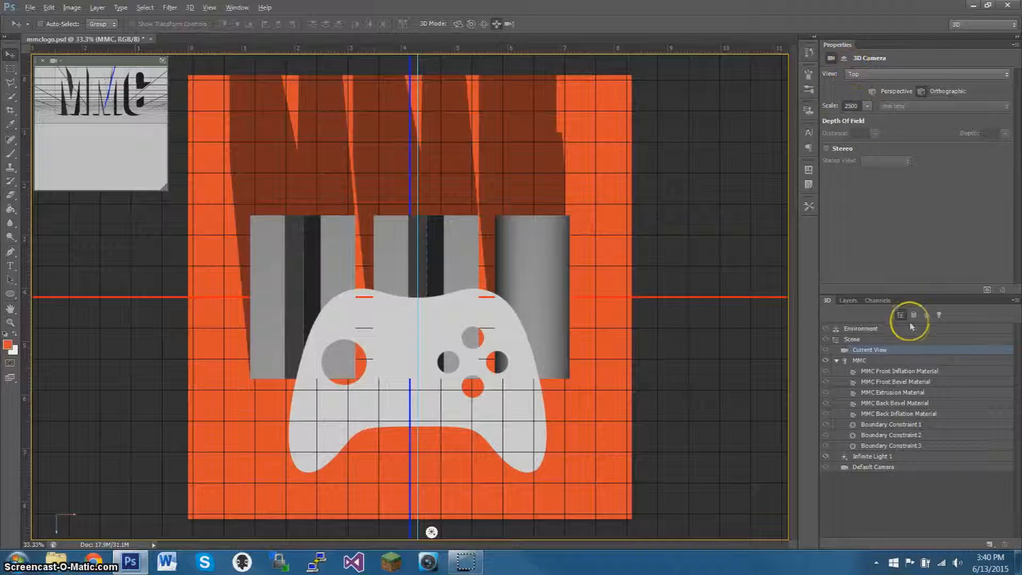
Rotate the extruded MMC mesh 90° about X and move it above the controller.
{"action": "left_click", "coordinate": [891, 360]}
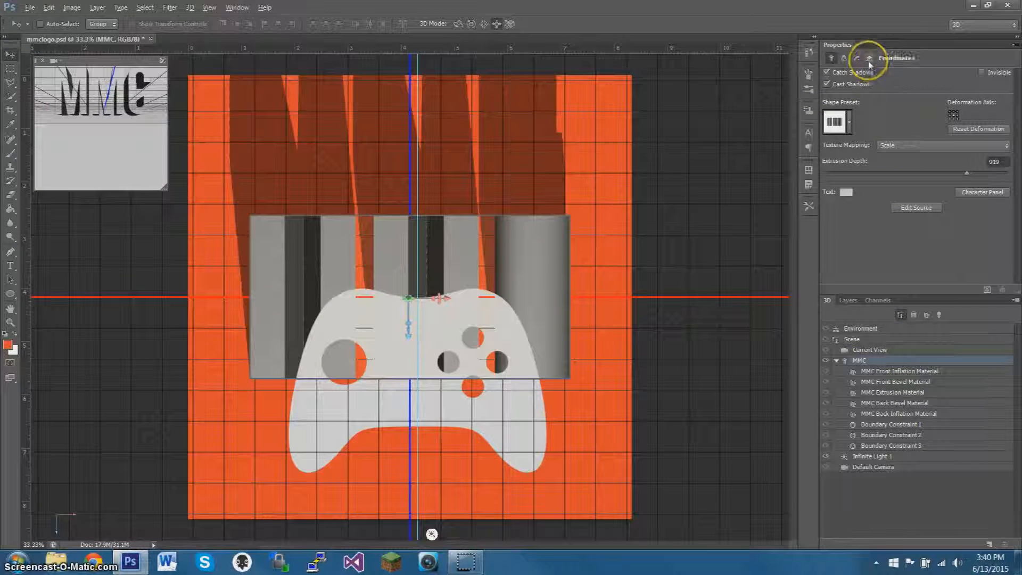
{"action": "left_click", "coordinate": [869, 58]}
{"action": "left_click", "coordinate": [909, 87]}
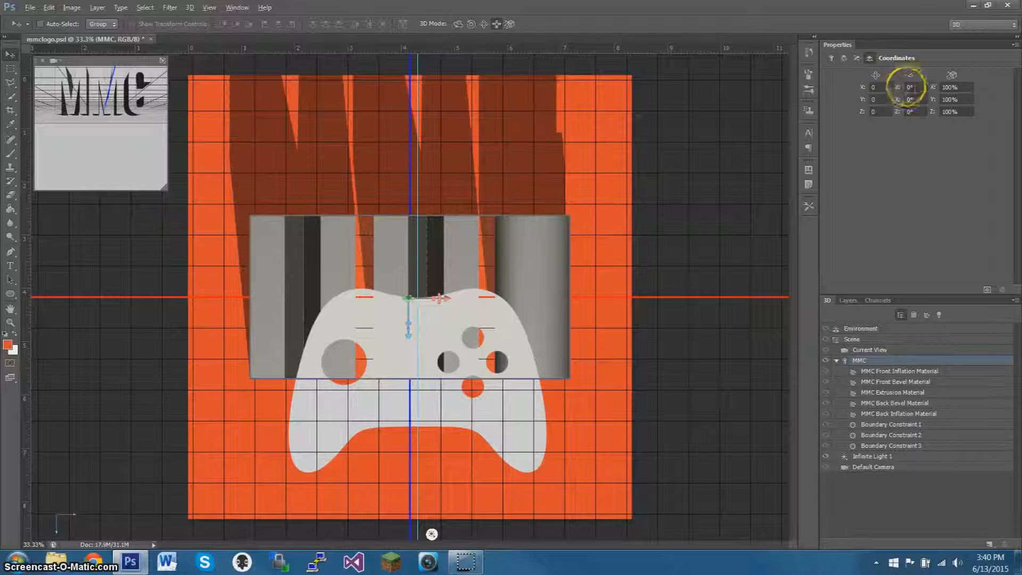
{"action": "key", "text": "BackSpace"}
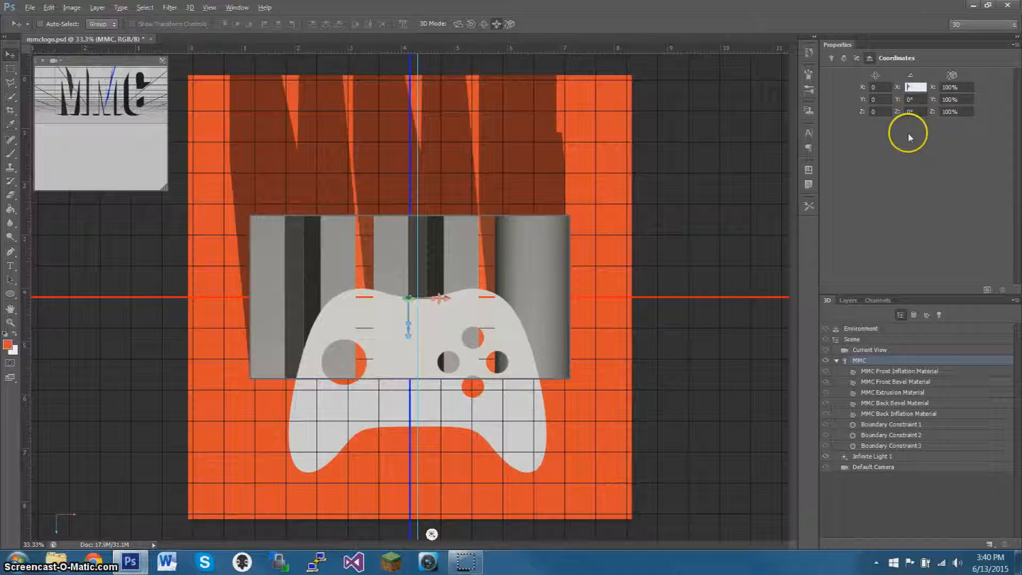
{"action": "type", "text": "90"}
{"action": "key", "text": "Return"}
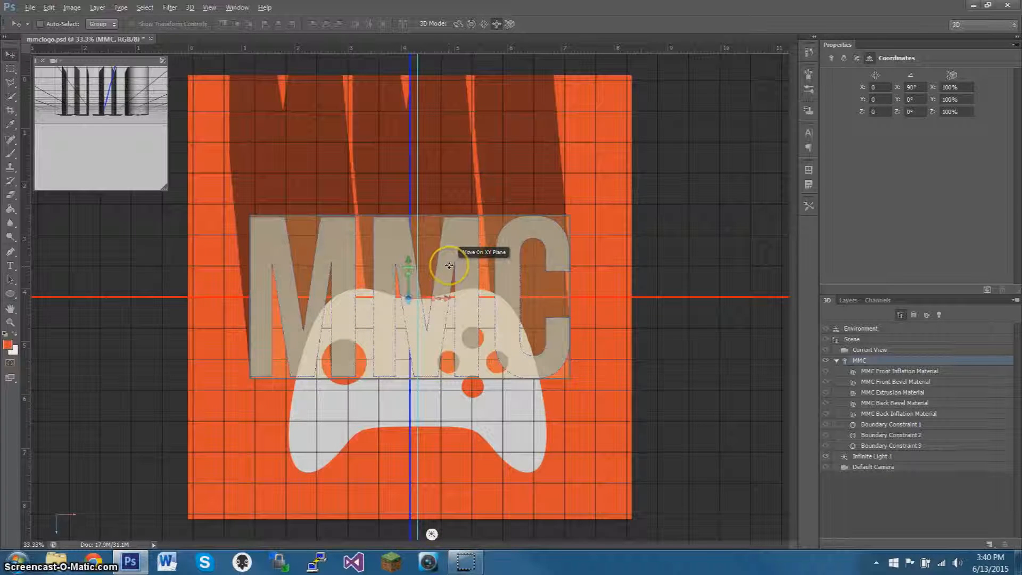
{"action": "left_click_drag", "start_coordinate": [449, 266], "coordinate": [457, 170]}
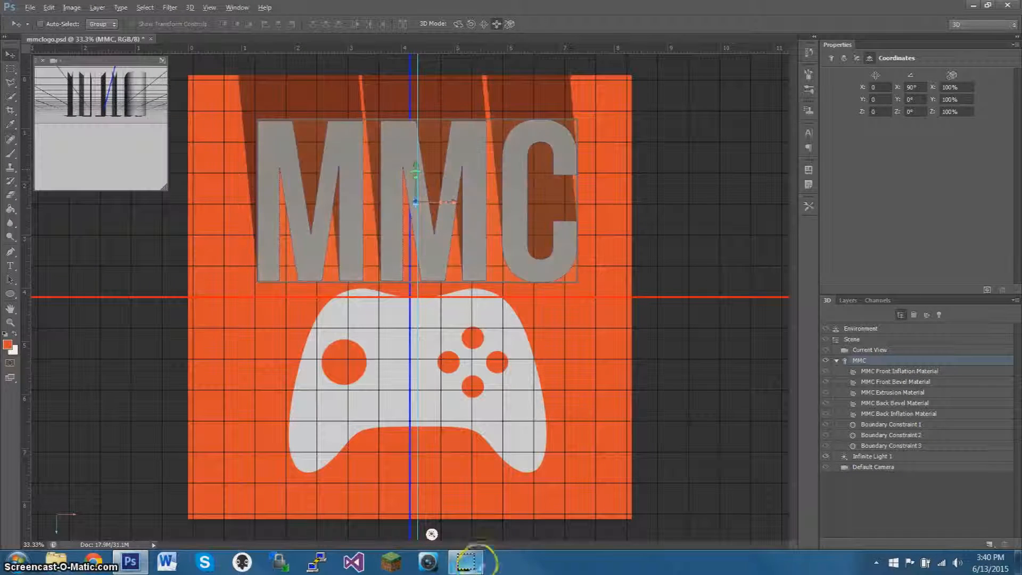
Rotate the infinite light to about X 147.9°, Y 51.2°, Z 29.8° so the MMC shadow falls diagonally toward the lower right.
{"action": "left_click", "coordinate": [432, 535]}
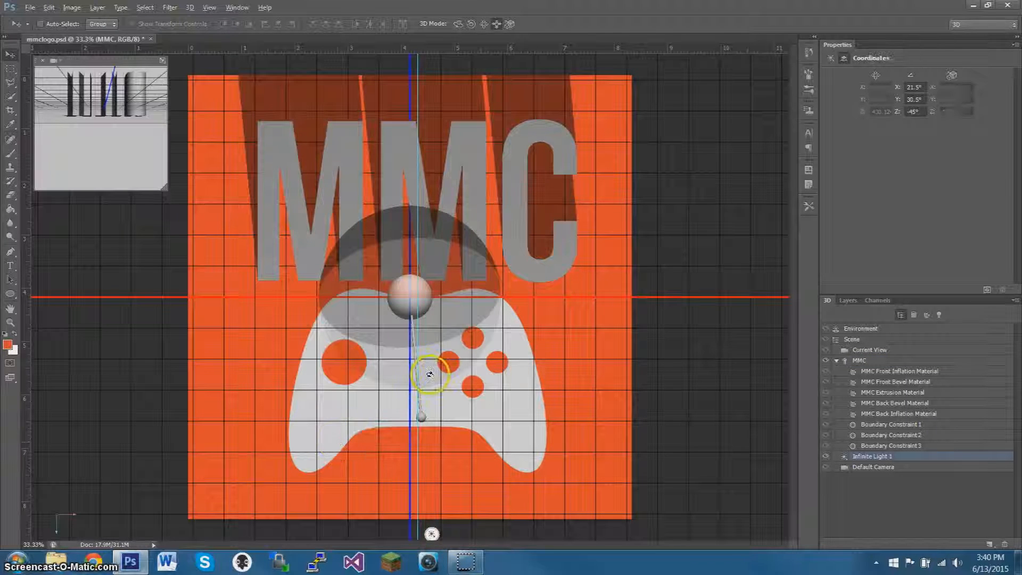
{"action": "left_click_drag", "start_coordinate": [430, 374], "coordinate": [324, 3]}
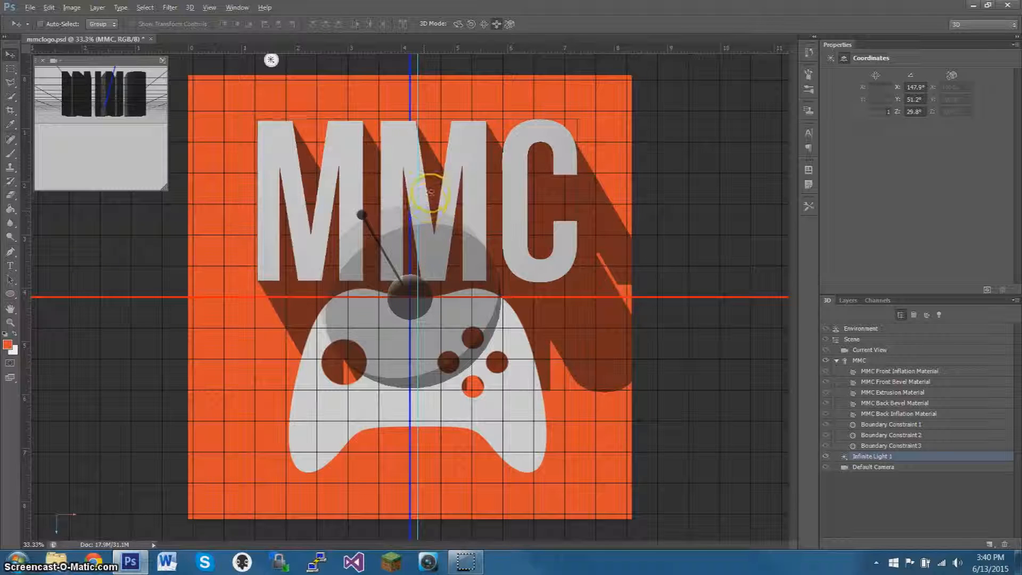
{"action": "left_click", "coordinate": [418, 197]}
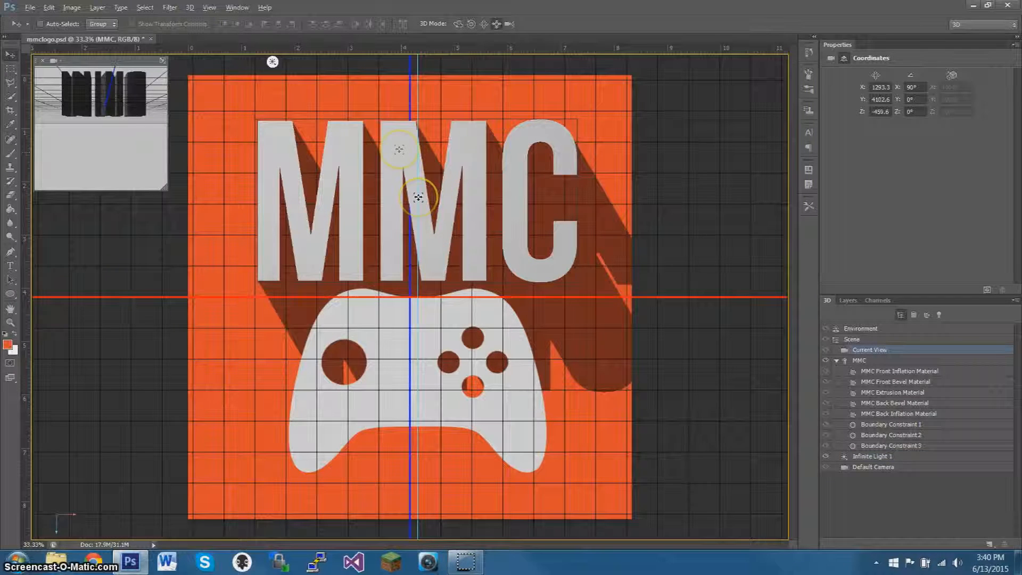
{"action": "left_click", "coordinate": [413, 270]}
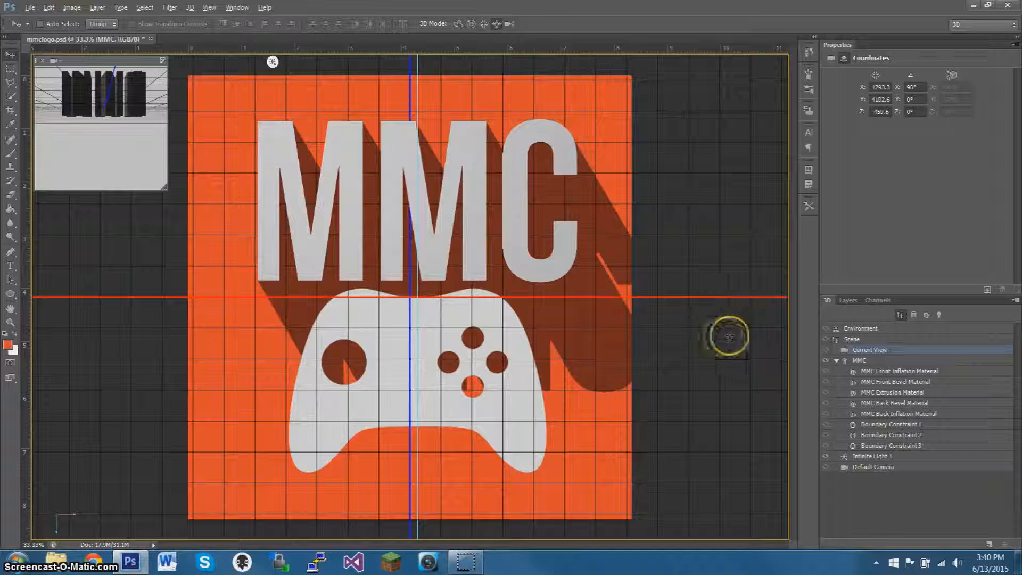
Set the specular color of the MMC Front Inflation Material to #bfbfbf and render the 3D text.
{"action": "left_click", "coordinate": [859, 360]}
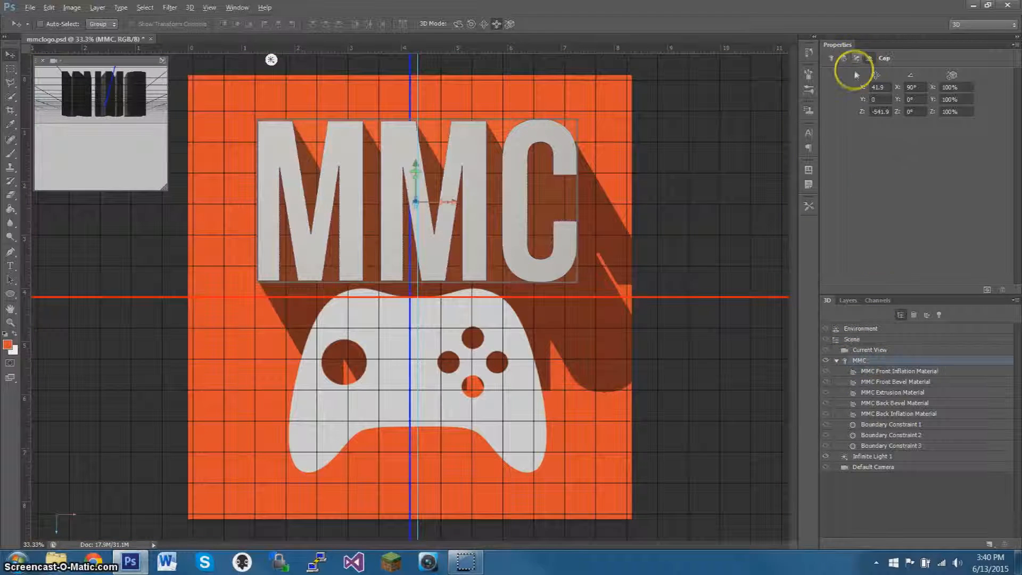
{"action": "left_click", "coordinate": [924, 372]}
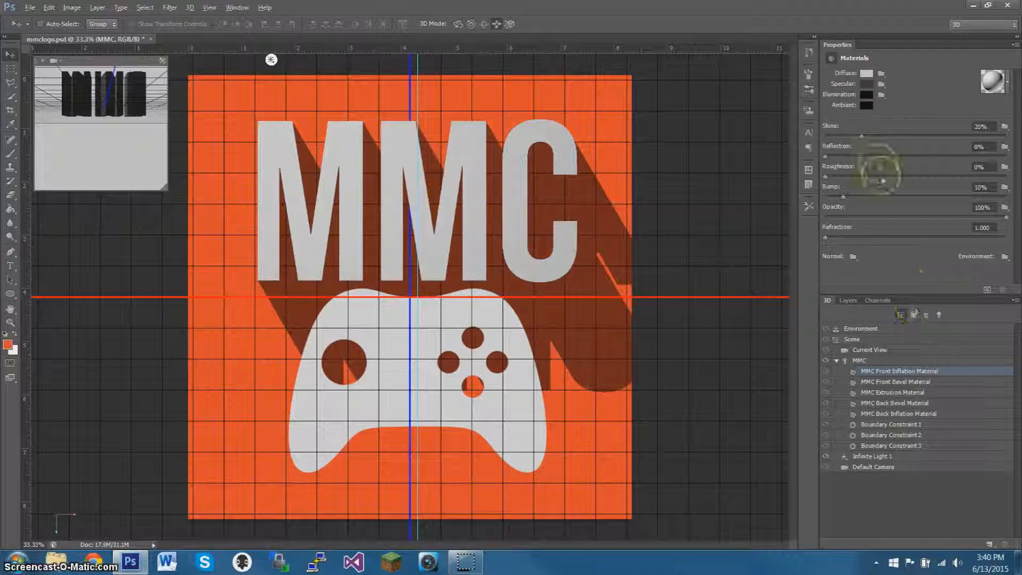
{"action": "left_click", "coordinate": [866, 83]}
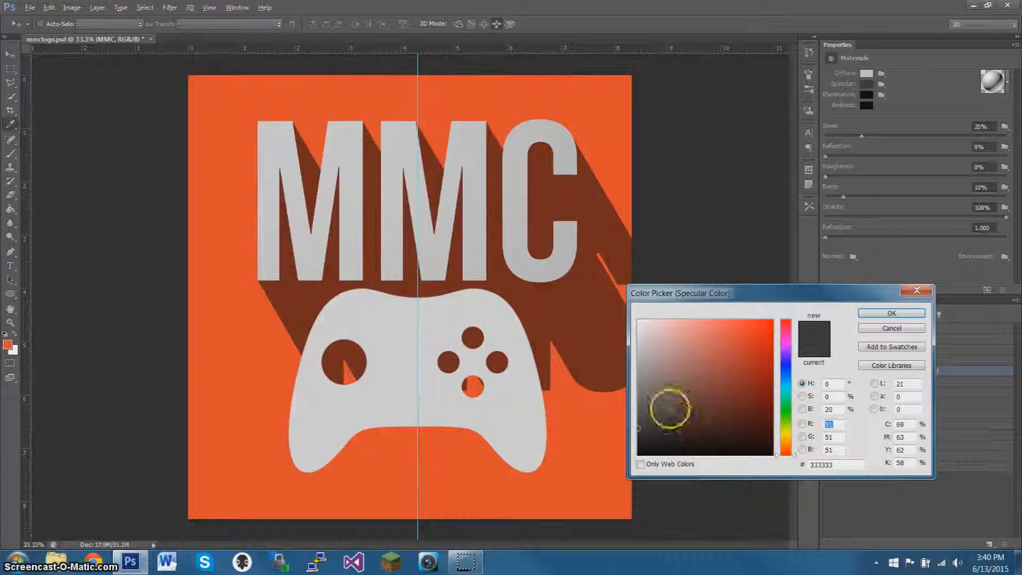
{"action": "mouse_move", "coordinate": [669, 406]}
{"action": "left_mouse_down"}
{"action": "mouse_move", "coordinate": [575, 320]}
{"action": "mouse_move", "coordinate": [575, 348]}
{"action": "left_mouse_up"}
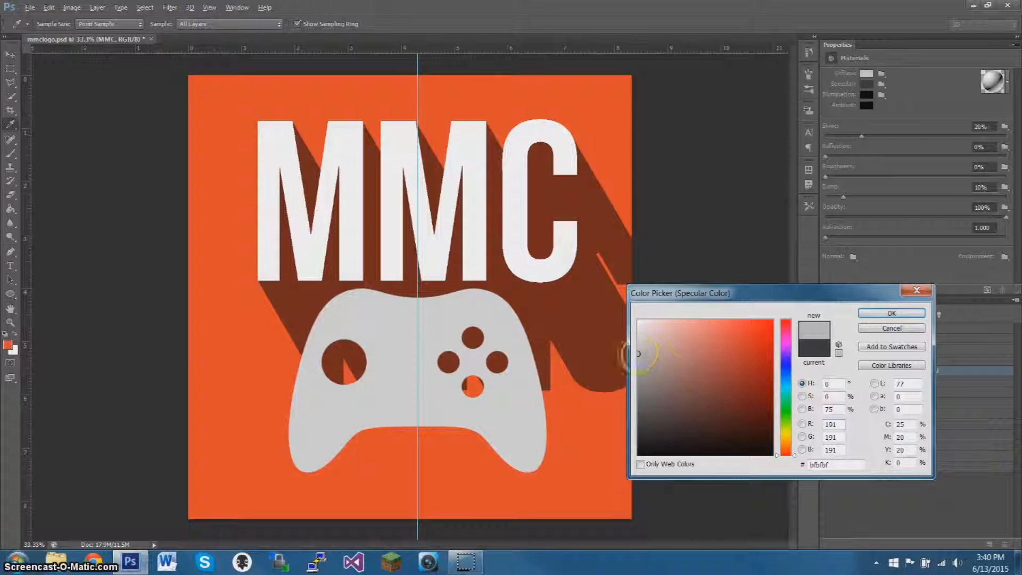
{"action": "left_click", "coordinate": [888, 314]}
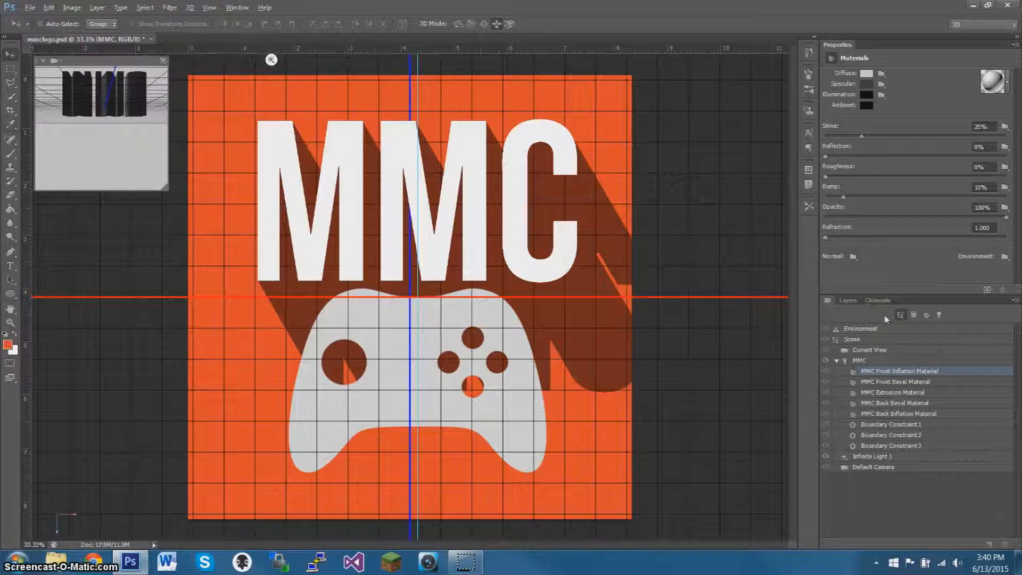
{"action": "left_click", "coordinate": [986, 289]}
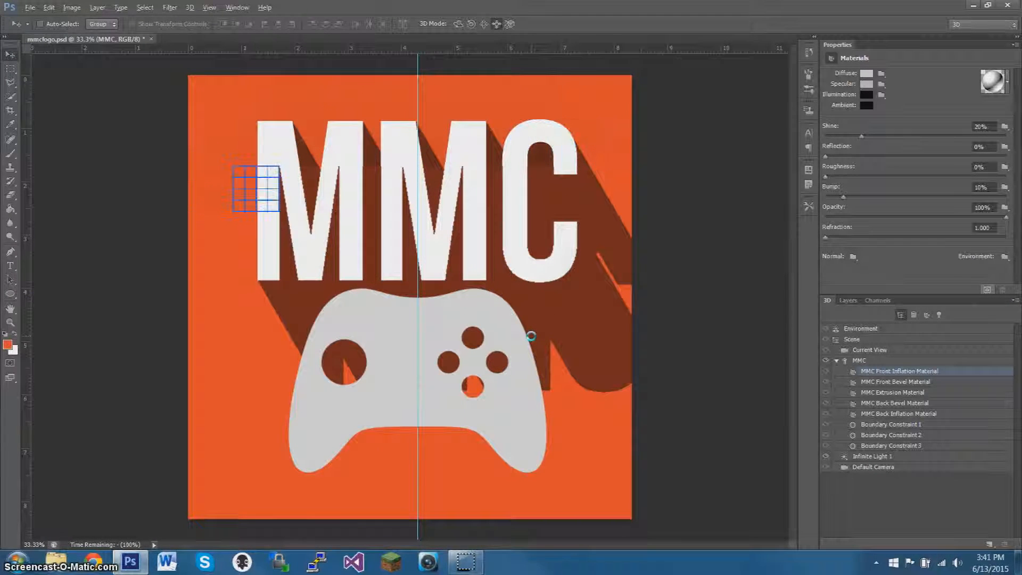
Switch to the Essentials workspace and rasterize the MMC 3D layer.
{"action": "left_click", "coordinate": [477, 564]}
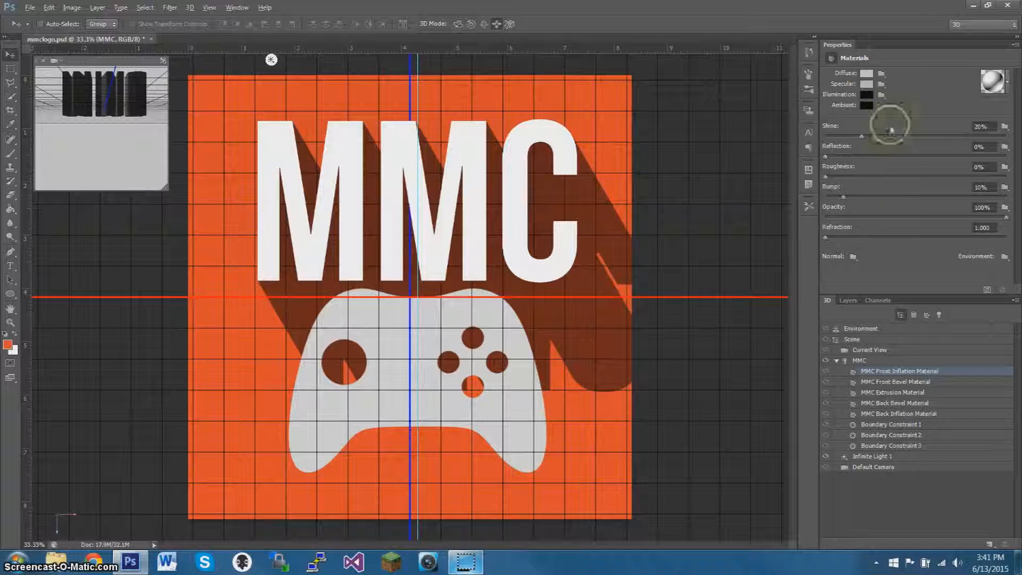
{"action": "left_click", "coordinate": [964, 26]}
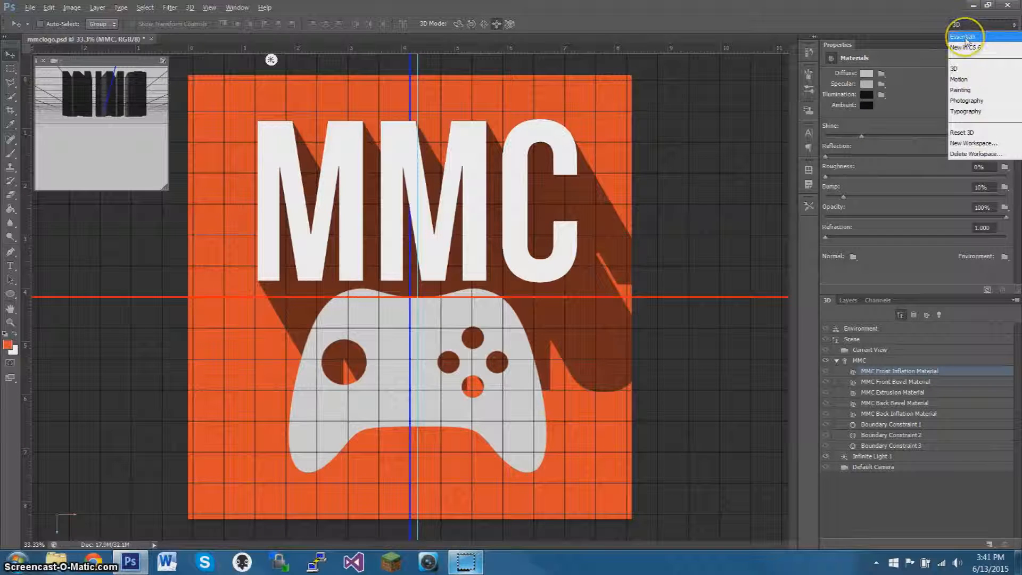
{"action": "left_click", "coordinate": [965, 38]}
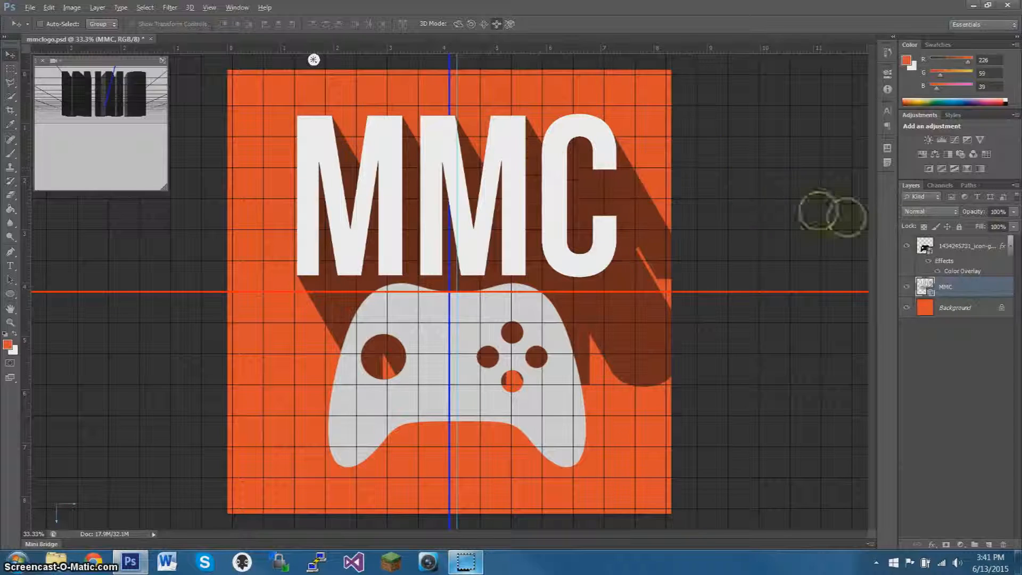
{"action": "right_click", "coordinate": [975, 289]}
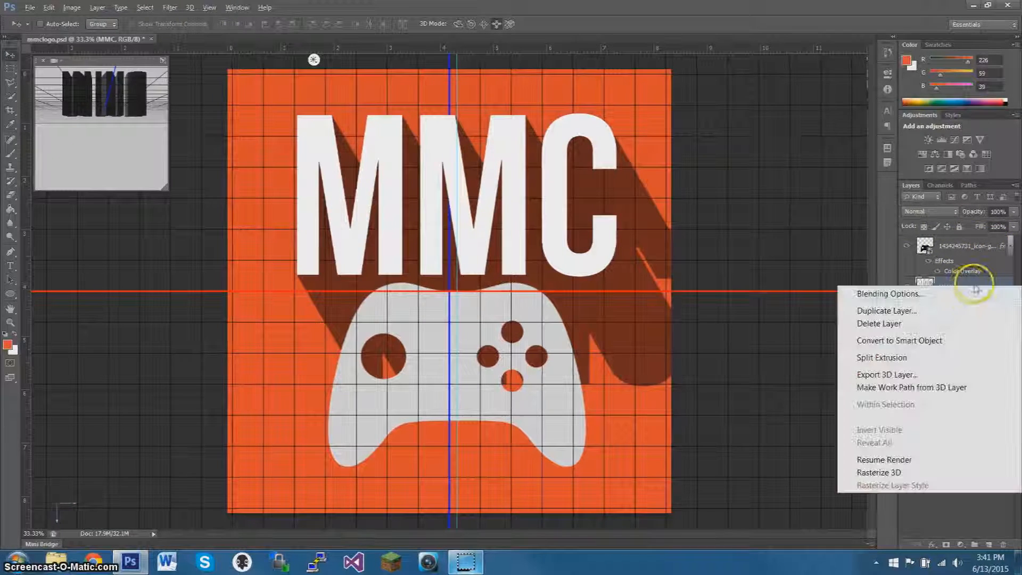
{"action": "left_click", "coordinate": [914, 473]}
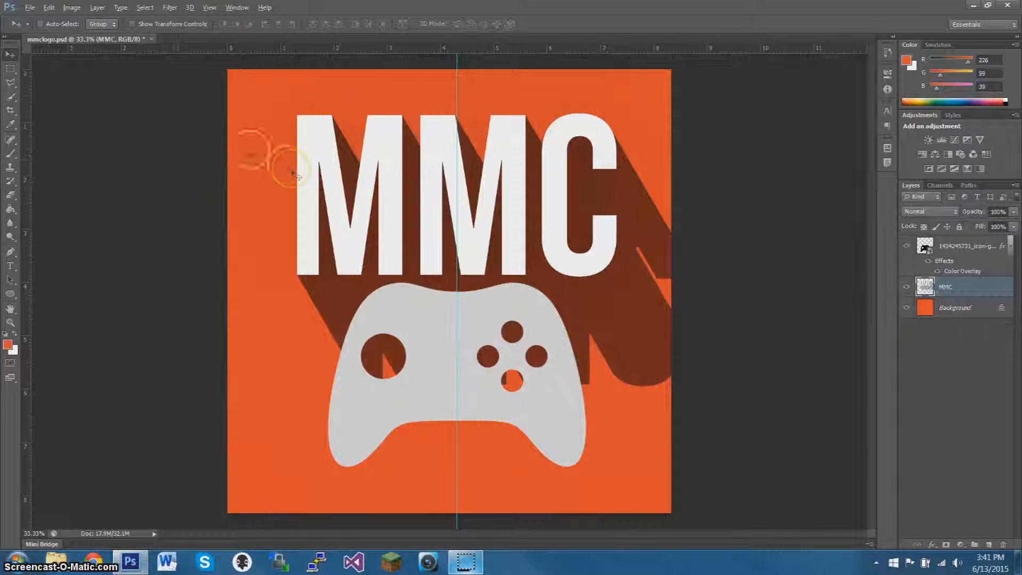
Shift the MMC layer slightly left and down, hide the game controller layer, and make the MMC layer active.
{"action": "mouse_move", "coordinate": [346, 209]}
{"action": "left_mouse_down"}
{"action": "mouse_move", "coordinate": [319, 206]}
{"action": "mouse_move", "coordinate": [335, 178]}
{"action": "mouse_move", "coordinate": [319, 217]}
{"action": "mouse_move", "coordinate": [333, 212]}
{"action": "left_mouse_up"}
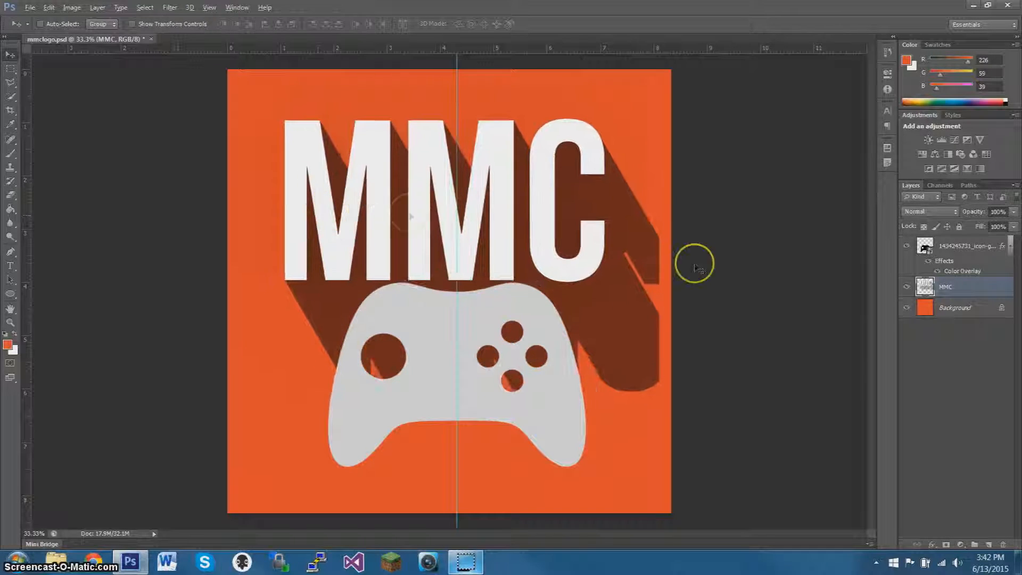
{"action": "left_click", "coordinate": [919, 246]}
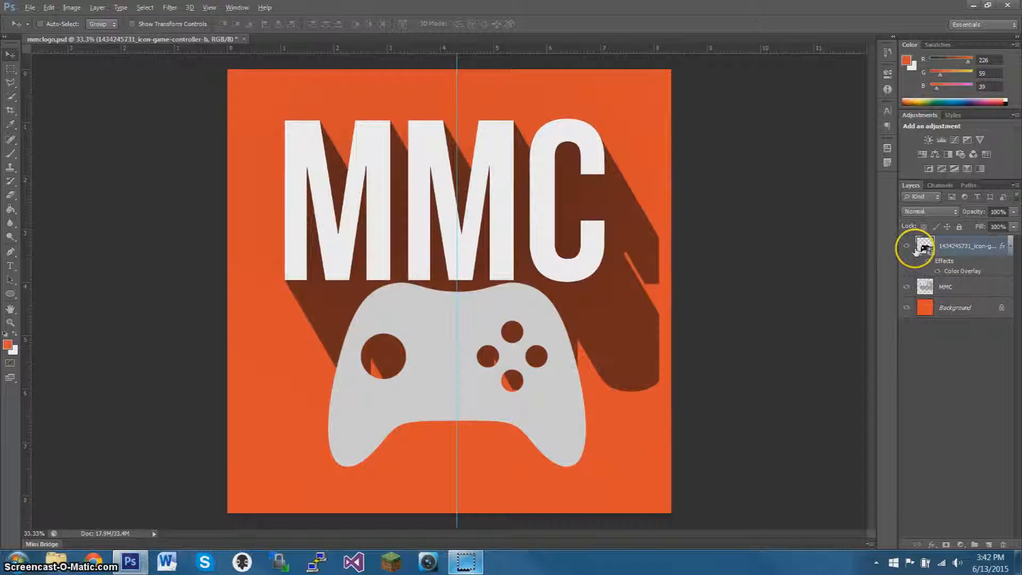
{"action": "left_click", "coordinate": [907, 246]}
{"action": "left_click_drag", "start_coordinate": [531, 217], "coordinate": [483, 211]}
{"action": "left_click_drag", "start_coordinate": [357, 215], "coordinate": [330, 182]}
{"action": "left_click", "coordinate": [953, 287]}
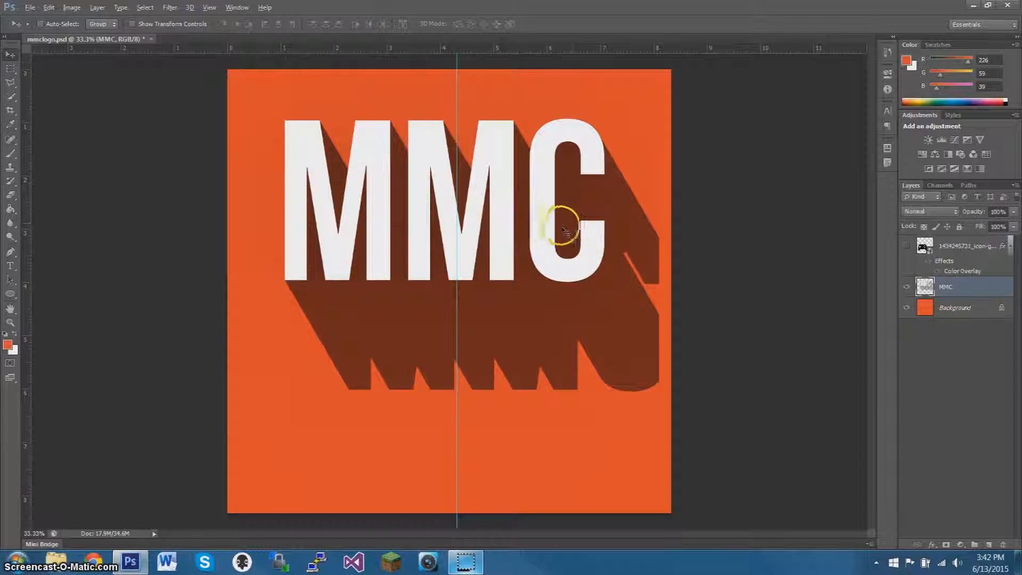
Scale the MMC layer up proportionally to about 113.56% and position it in the upper part of the orange square.
{"action": "key", "text": "ctrl+t"}
{"action": "left_click_drag", "start_coordinate": [391, 205], "coordinate": [345, 171]}
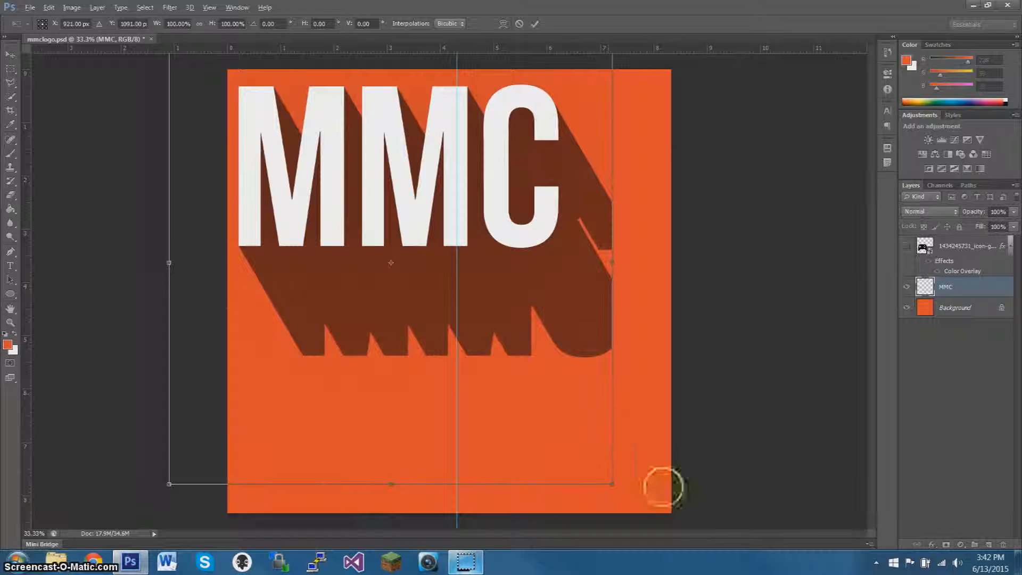
{"action": "left_click_drag", "start_coordinate": [611, 483], "coordinate": [683, 520]}
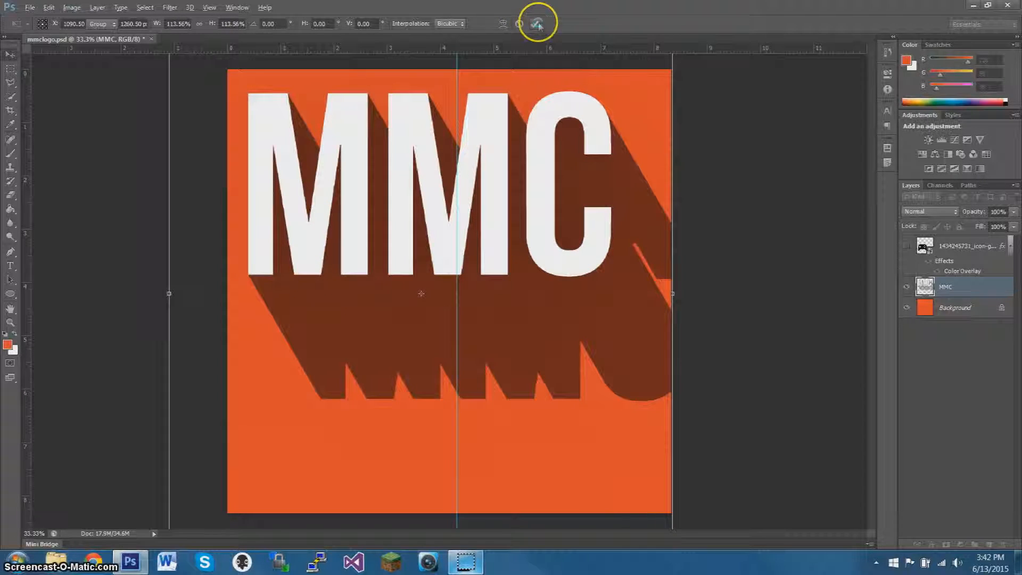
{"action": "left_click", "coordinate": [537, 24]}
{"action": "mouse_move", "coordinate": [391, 229]}
{"action": "left_mouse_down"}
{"action": "mouse_move", "coordinate": [418, 241]}
{"action": "mouse_move", "coordinate": [378, 236]}
{"action": "mouse_move", "coordinate": [407, 237]}
{"action": "left_mouse_up"}
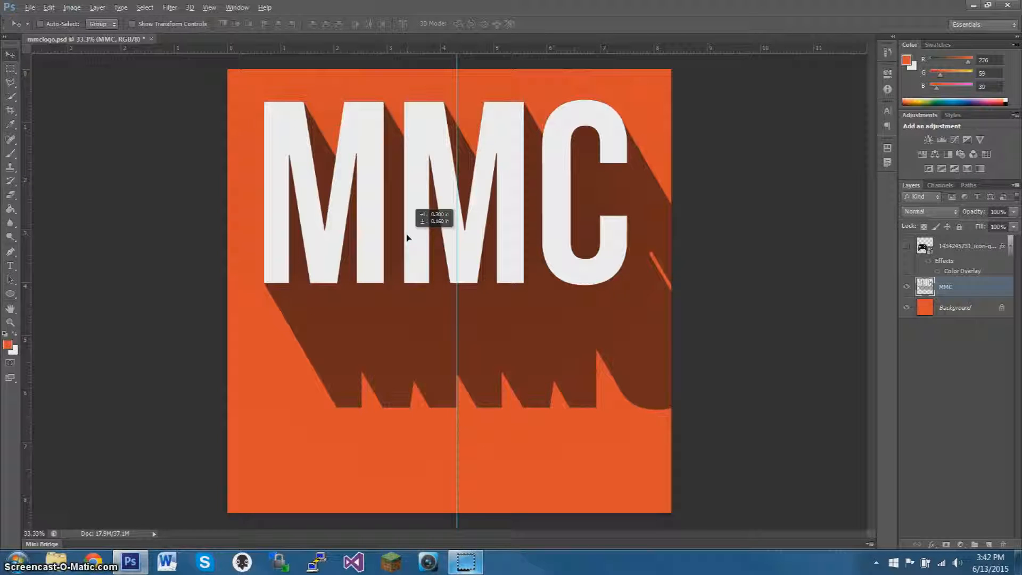
{"action": "left_click_drag", "start_coordinate": [407, 237], "coordinate": [407, 237]}
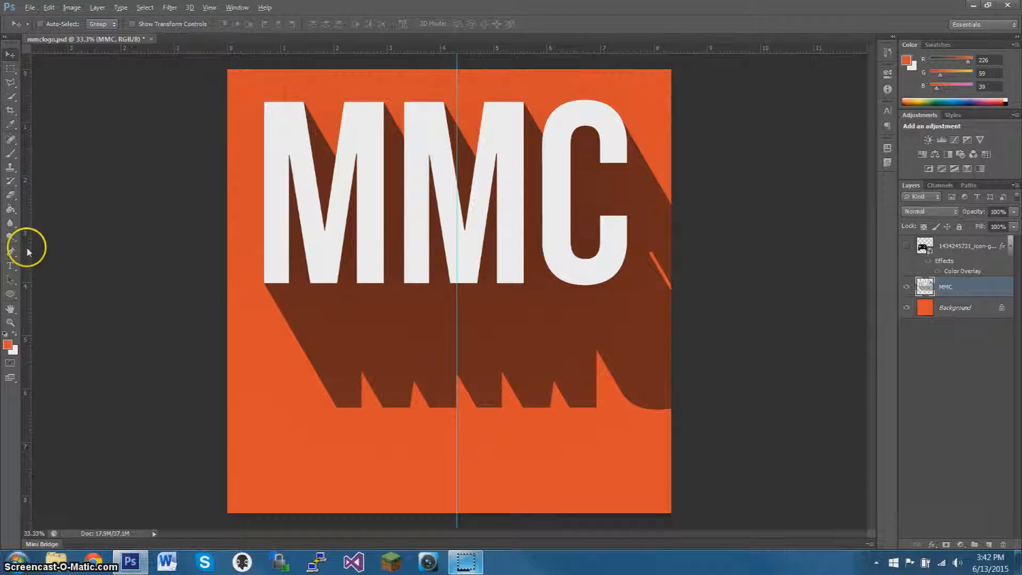
Sample the dark brown of the MMC shadow (#6a1c12) as the foreground color.
{"action": "left_click", "coordinate": [10, 124]}
{"action": "left_click", "coordinate": [477, 322]}
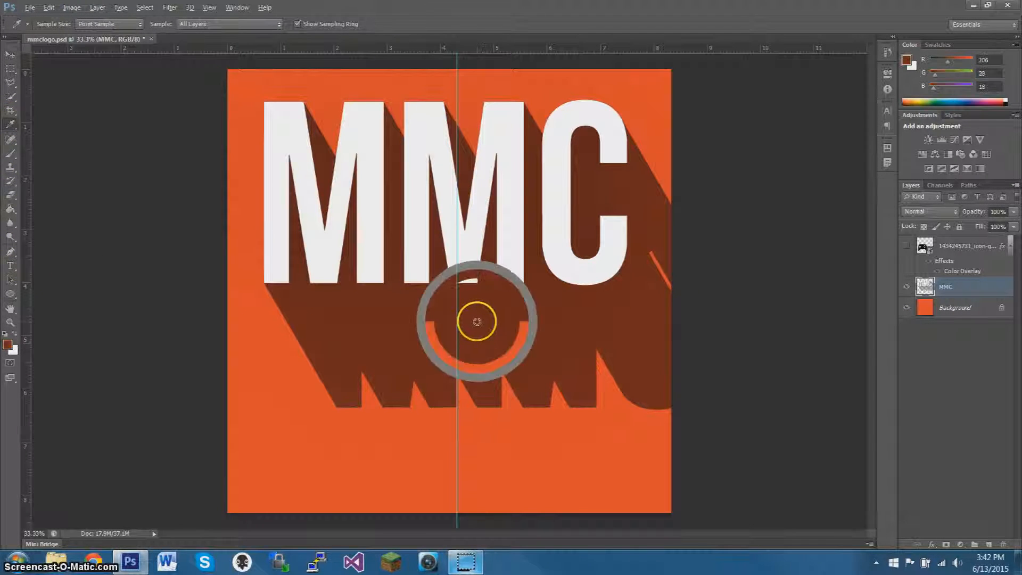
{"action": "left_click", "coordinate": [8, 345]}
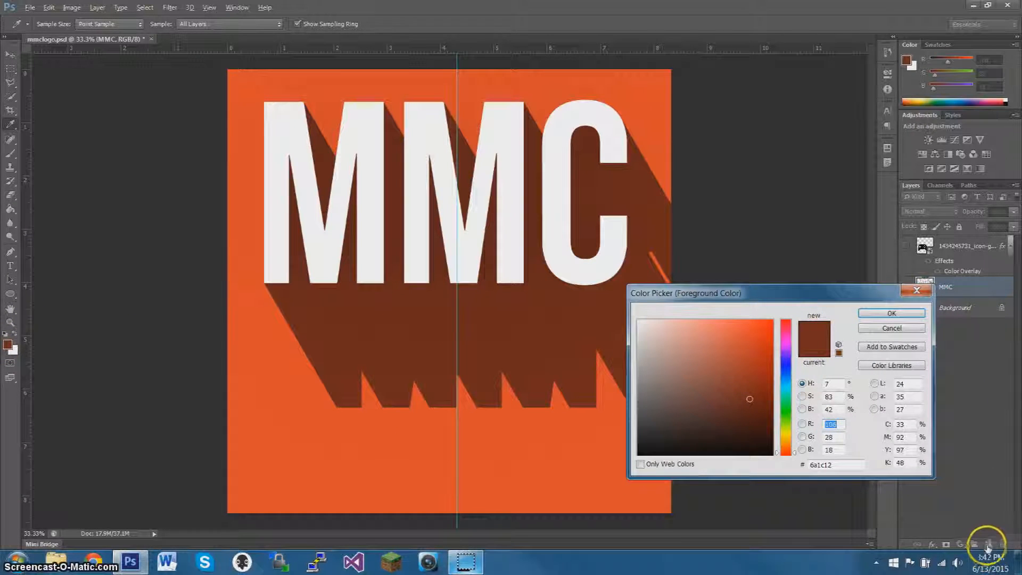
{"action": "left_click", "coordinate": [917, 290]}
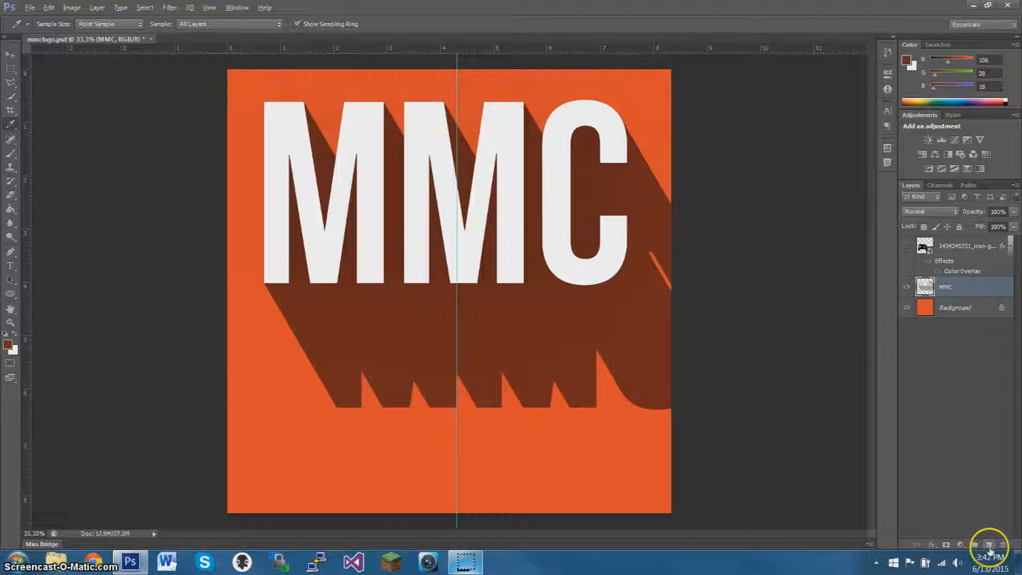
On a new layer, fill a rectangular selection over the orange gap in the C's shadow with the sampled brown, then deselect.
{"action": "left_click", "coordinate": [988, 544]}
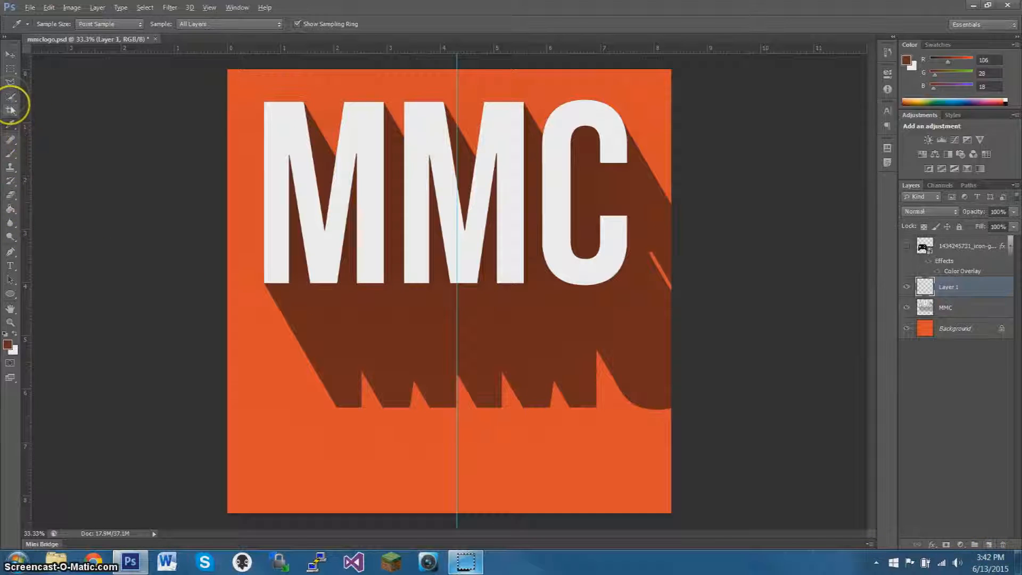
{"action": "left_click", "coordinate": [11, 68]}
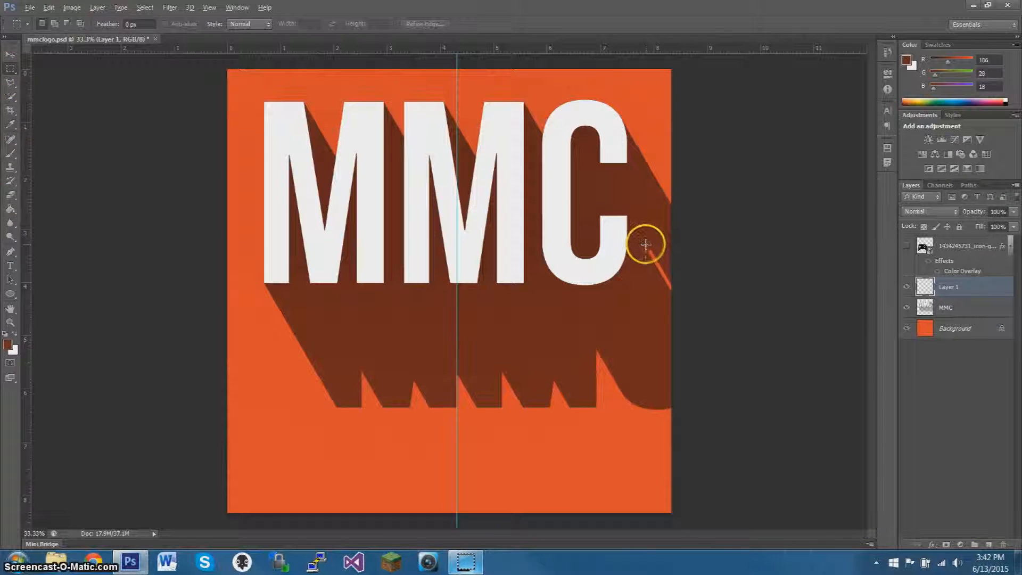
{"action": "left_click_drag", "start_coordinate": [646, 244], "coordinate": [646, 244]}
{"action": "left_click", "coordinate": [10, 209]}
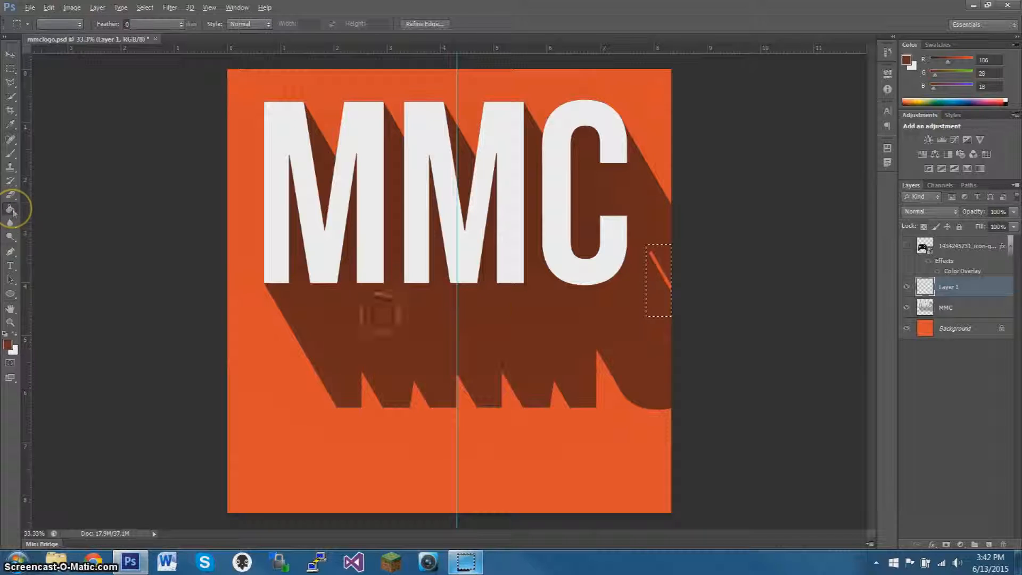
{"action": "left_click", "coordinate": [650, 294]}
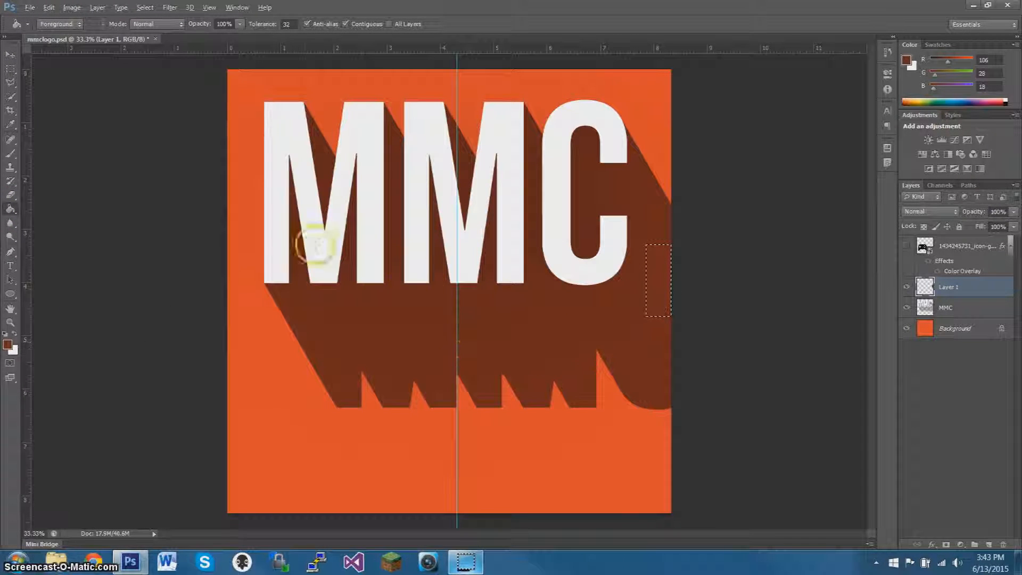
{"action": "left_click", "coordinate": [11, 68]}
{"action": "left_click", "coordinate": [178, 133]}
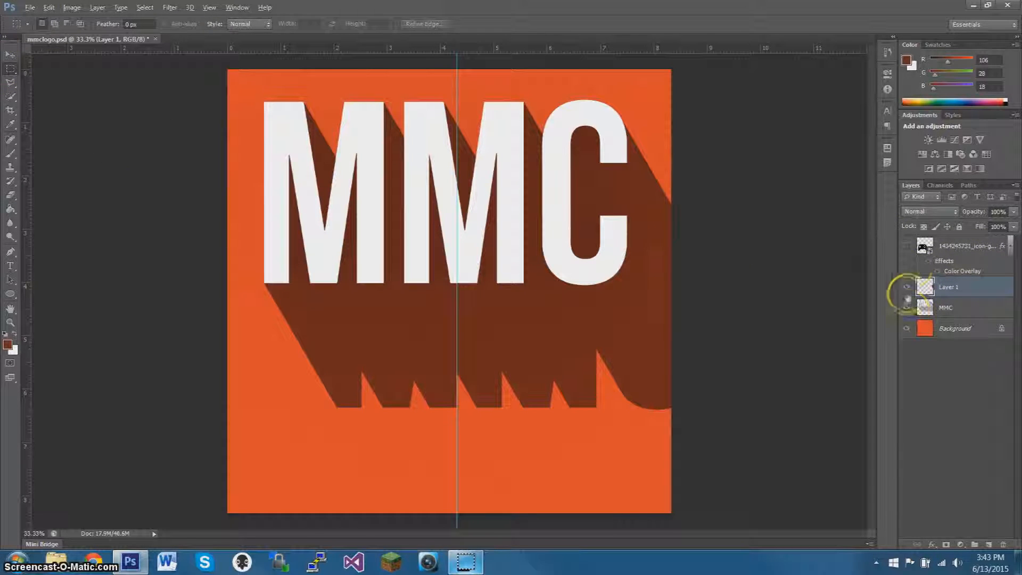
Show the game controller layer again and center the controller on the vertical guide below the MMC lettering.
{"action": "left_click", "coordinate": [908, 249]}
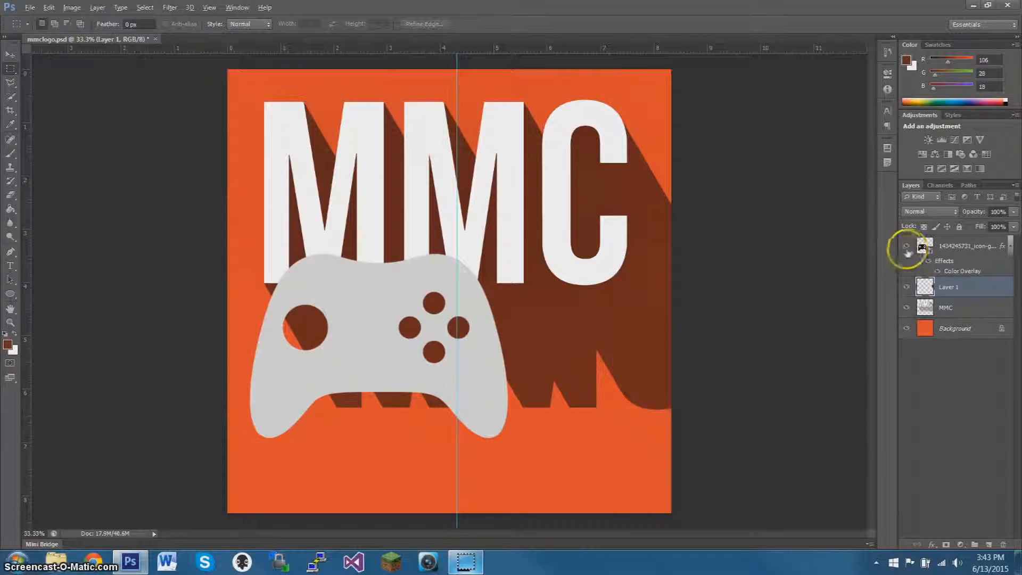
{"action": "left_click", "coordinate": [10, 54]}
{"action": "left_click_drag", "start_coordinate": [407, 349], "coordinate": [619, 286]}
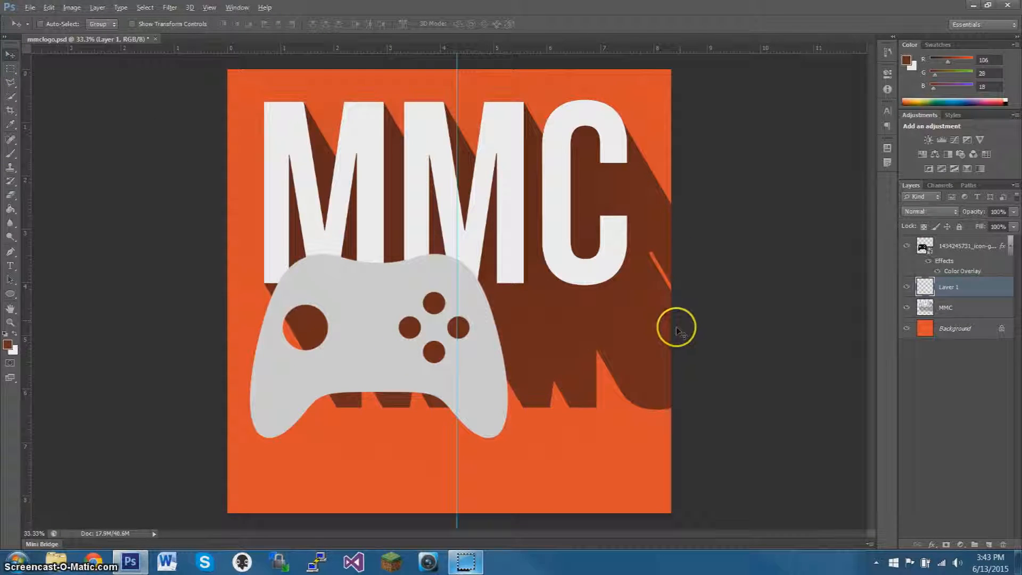
{"action": "left_click", "coordinate": [961, 244]}
{"action": "left_click_drag", "start_coordinate": [370, 351], "coordinate": [447, 412]}
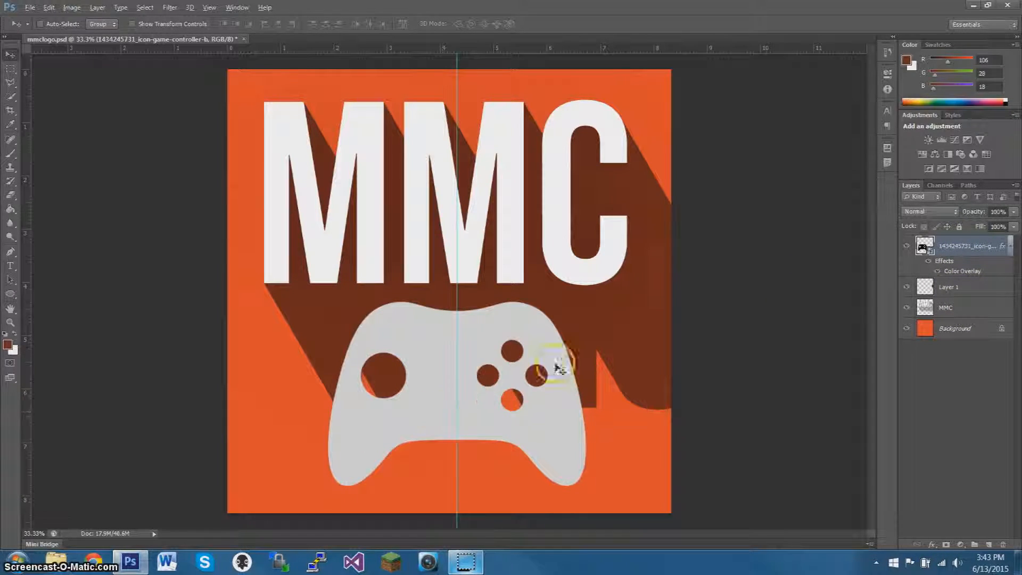
Match the controller's Color Overlay to the off-white of the MMC lettering and nudge the controller slightly down.
{"action": "double_click", "coordinate": [1002, 246]}
{"action": "left_click", "coordinate": [600, 386]}
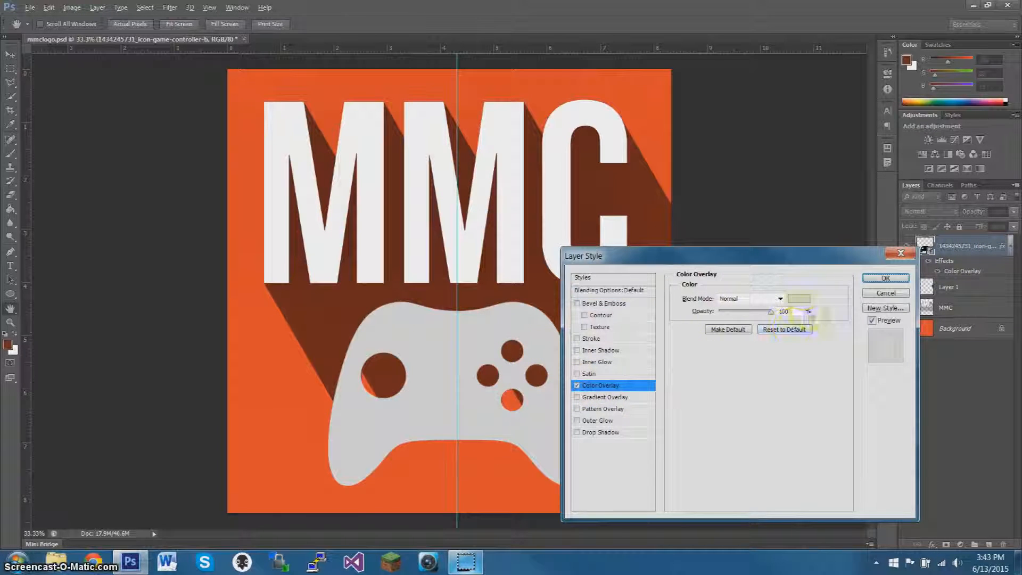
{"action": "left_click", "coordinate": [805, 297]}
{"action": "left_click", "coordinate": [511, 201]}
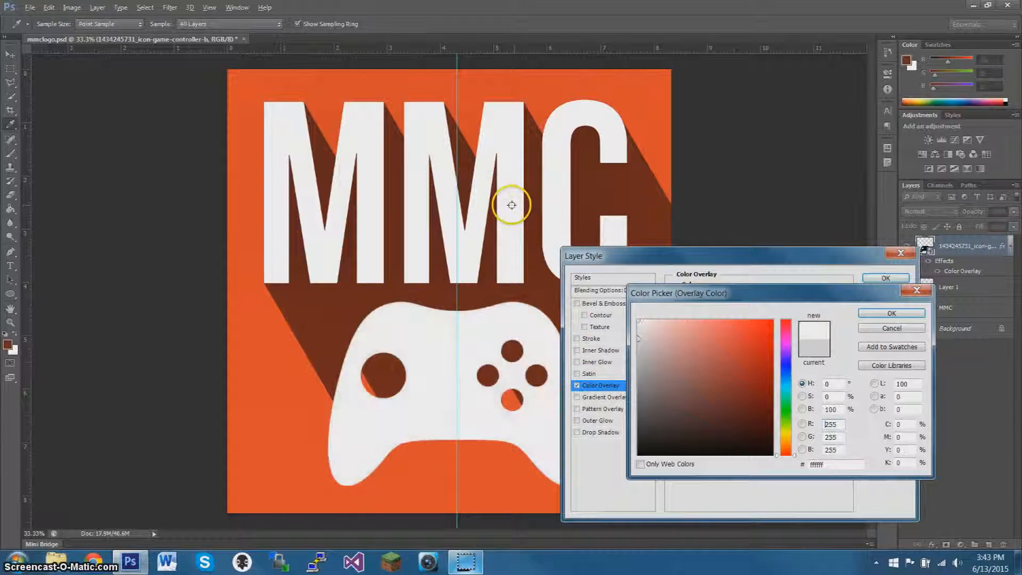
{"action": "left_click", "coordinate": [894, 313]}
{"action": "left_click", "coordinate": [896, 279]}
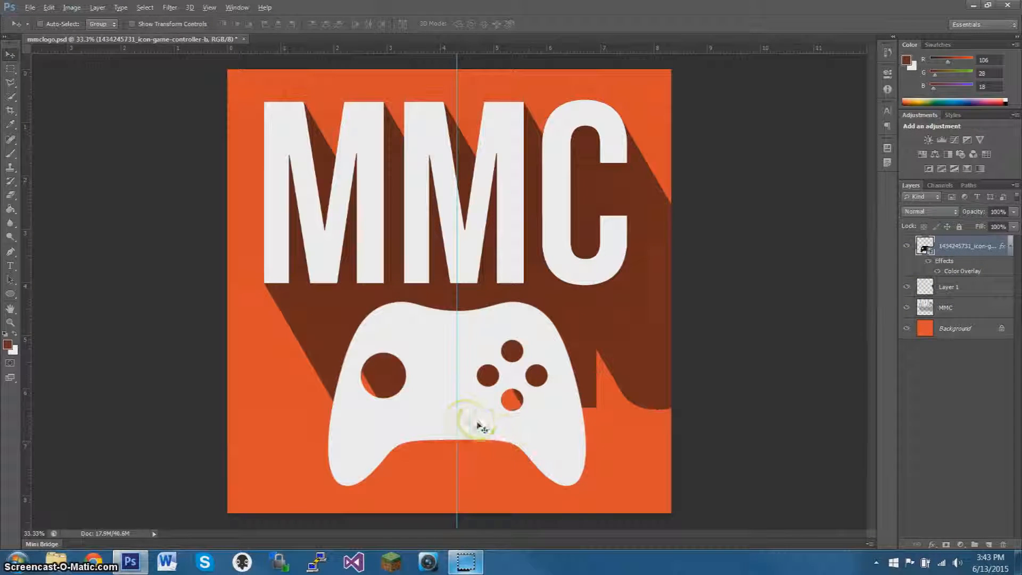
{"action": "mouse_move", "coordinate": [535, 429]}
{"action": "left_mouse_down"}
{"action": "mouse_move", "coordinate": [540, 440]}
{"action": "mouse_move", "coordinate": [532, 436]}
{"action": "left_mouse_up"}
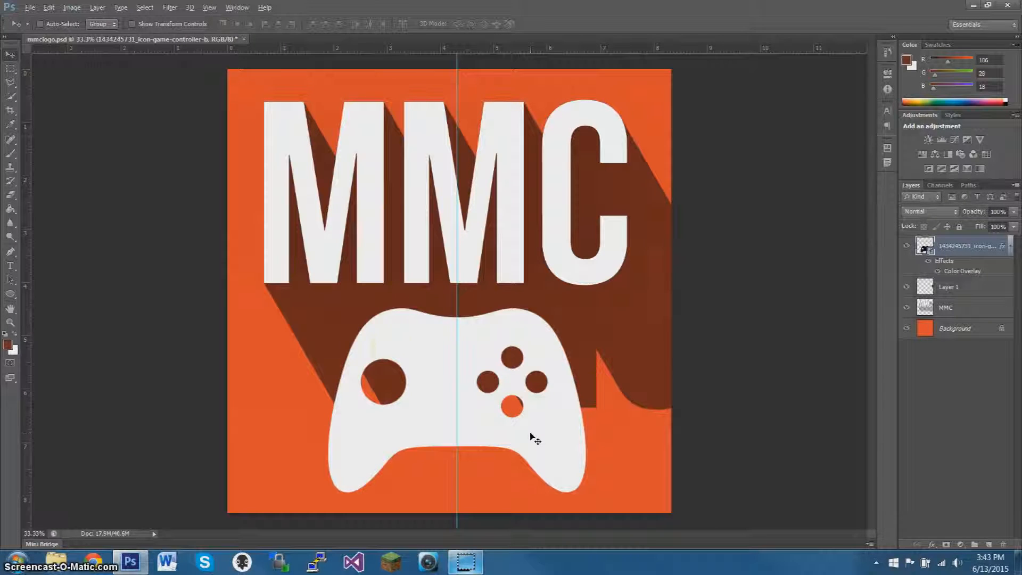
Draw an unfilled, stroked rectangle and stretch it to cover the whole 2500 × 2500 px canvas.
{"action": "left_click", "coordinate": [9, 294]}
{"action": "left_click", "coordinate": [62, 292]}
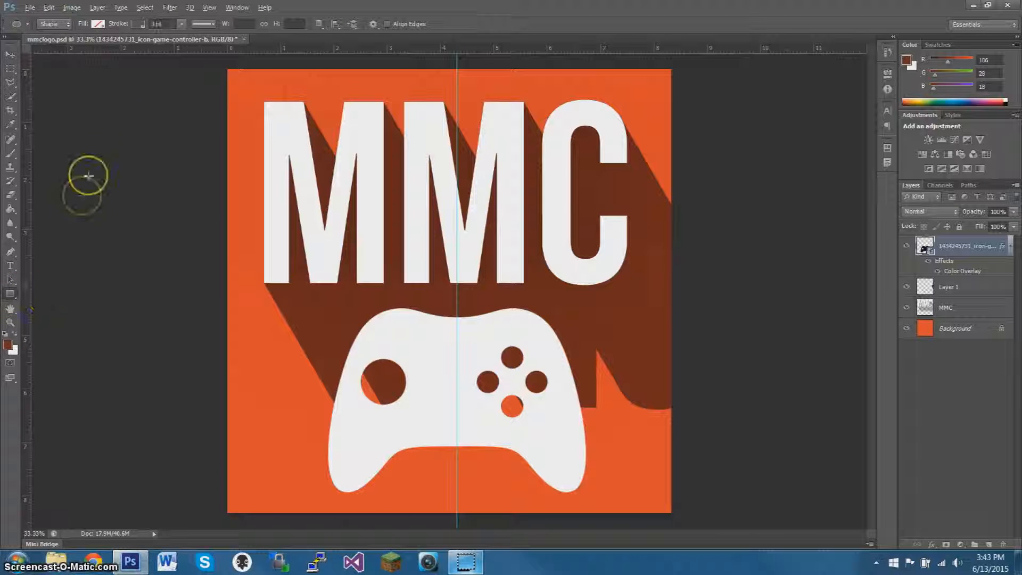
{"action": "left_click_drag", "start_coordinate": [237, 88], "coordinate": [362, 219]}
{"action": "key", "text": "ctrl+t"}
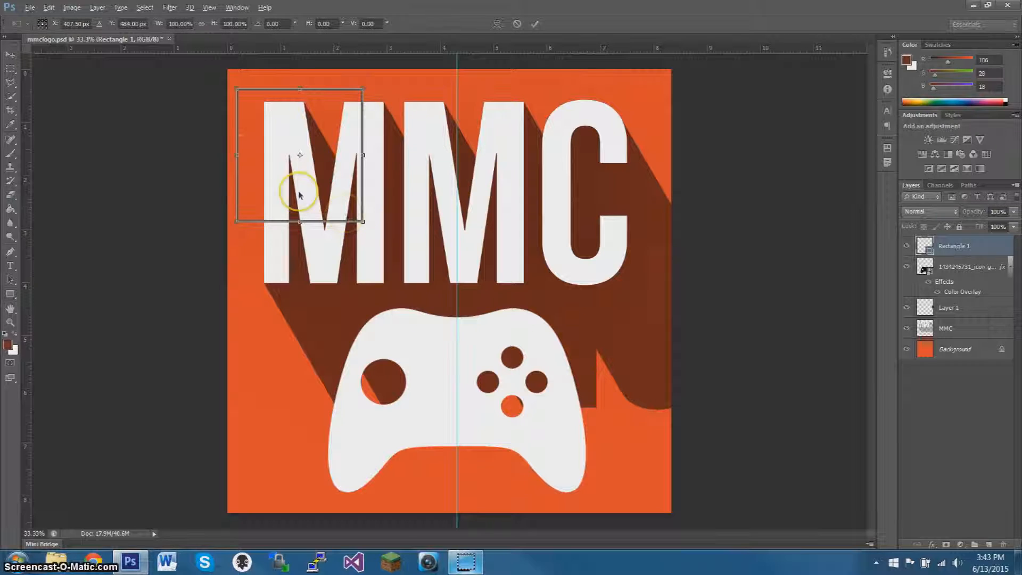
{"action": "left_click_drag", "start_coordinate": [238, 155], "coordinate": [229, 155]}
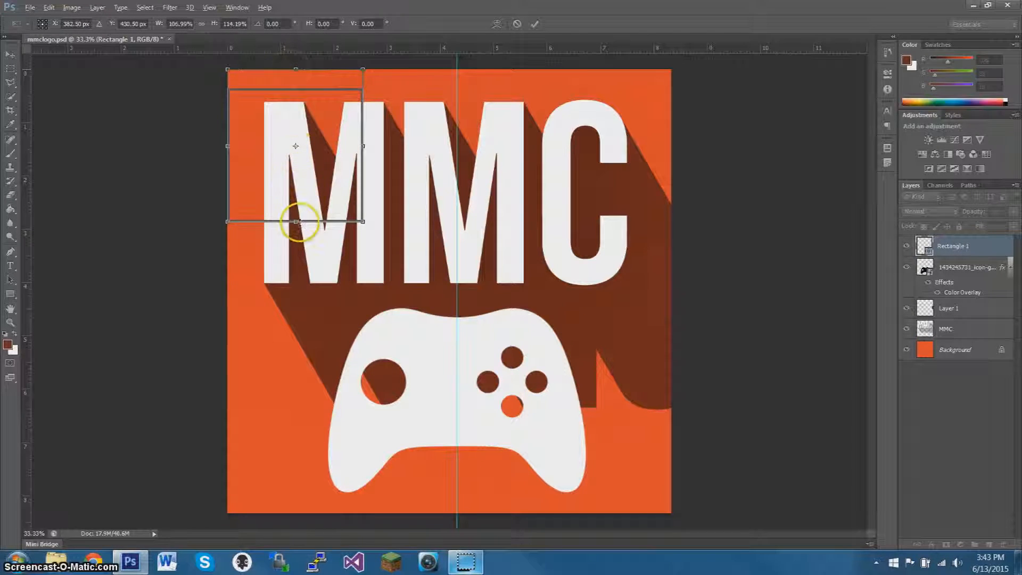
{"action": "left_click_drag", "start_coordinate": [295, 223], "coordinate": [299, 513]}
{"action": "left_click_drag", "start_coordinate": [363, 290], "coordinate": [671, 291]}
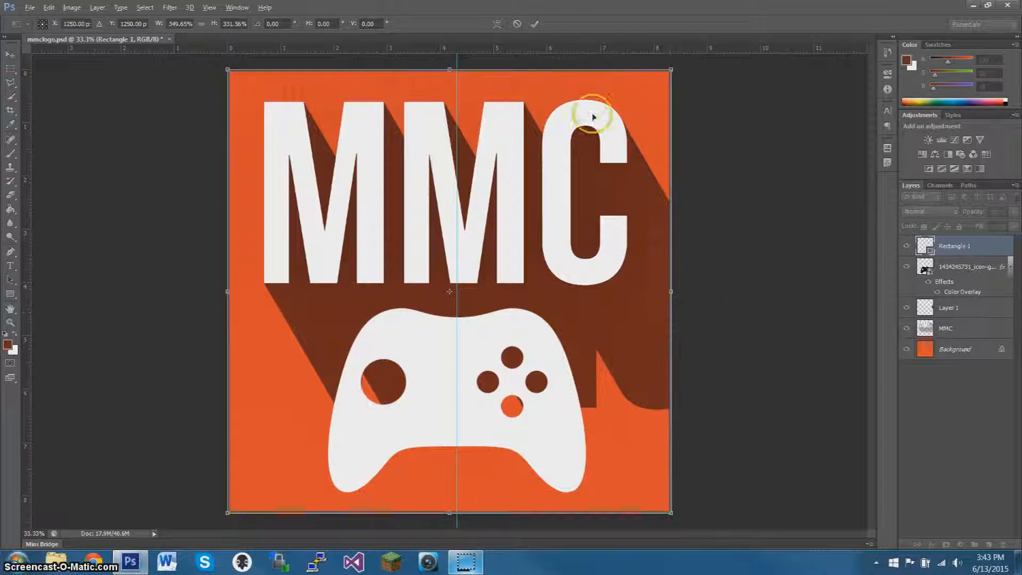
{"action": "left_click", "coordinate": [535, 24]}
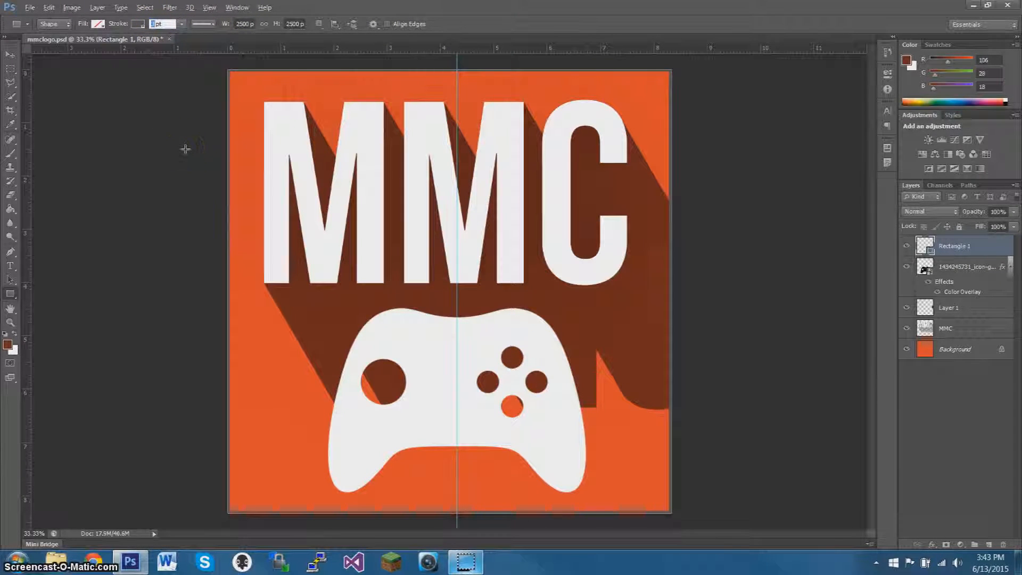
Give the canvas-sized rectangle a 10 pt stroke in the off-white sampled from the MMC lettering.
{"action": "key", "text": "Return"}
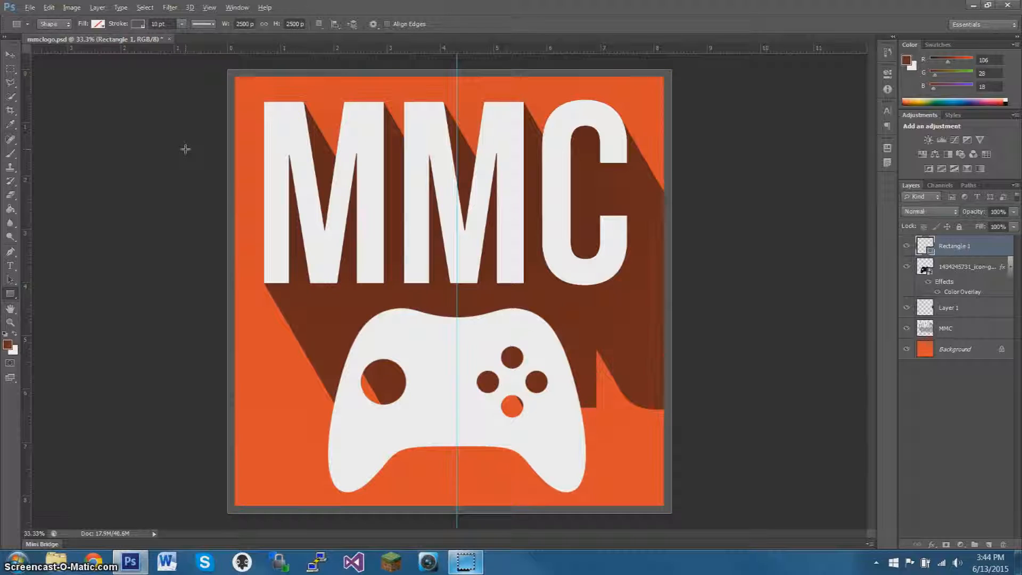
{"action": "left_click", "coordinate": [136, 24]}
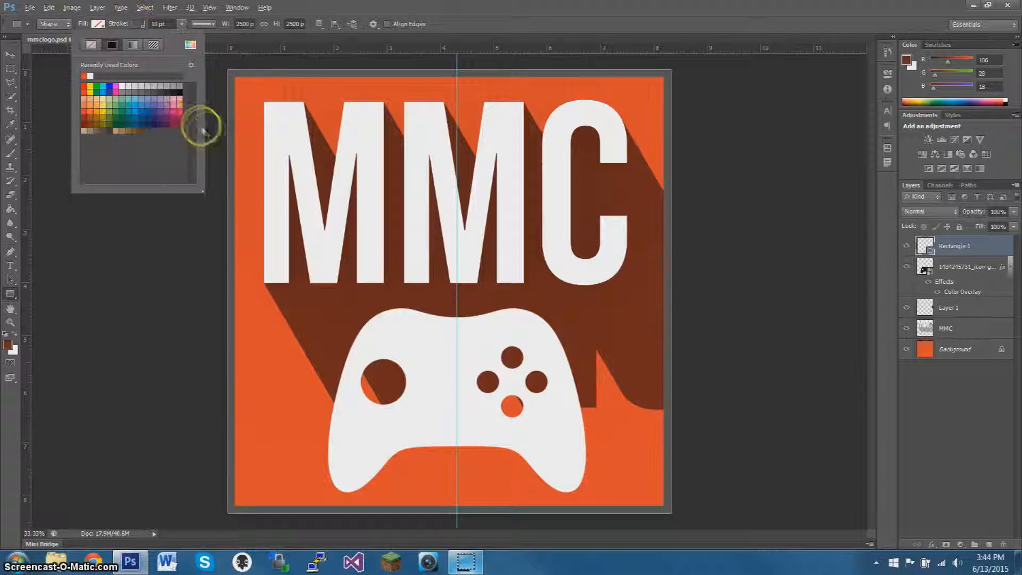
{"action": "left_click", "coordinate": [189, 44]}
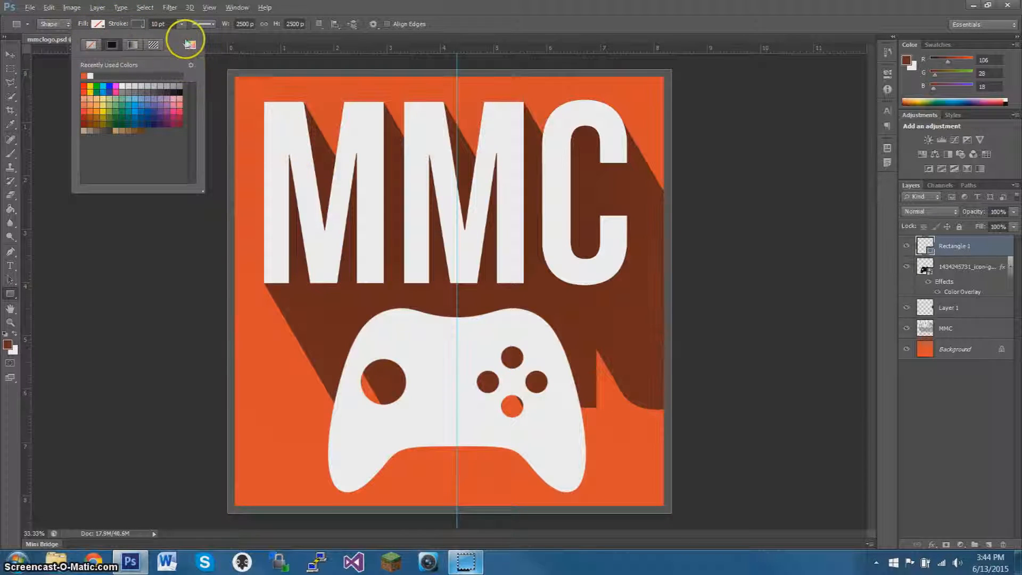
{"action": "left_click", "coordinate": [274, 119]}
{"action": "left_click", "coordinate": [956, 300]}
{"action": "left_click", "coordinate": [890, 311]}
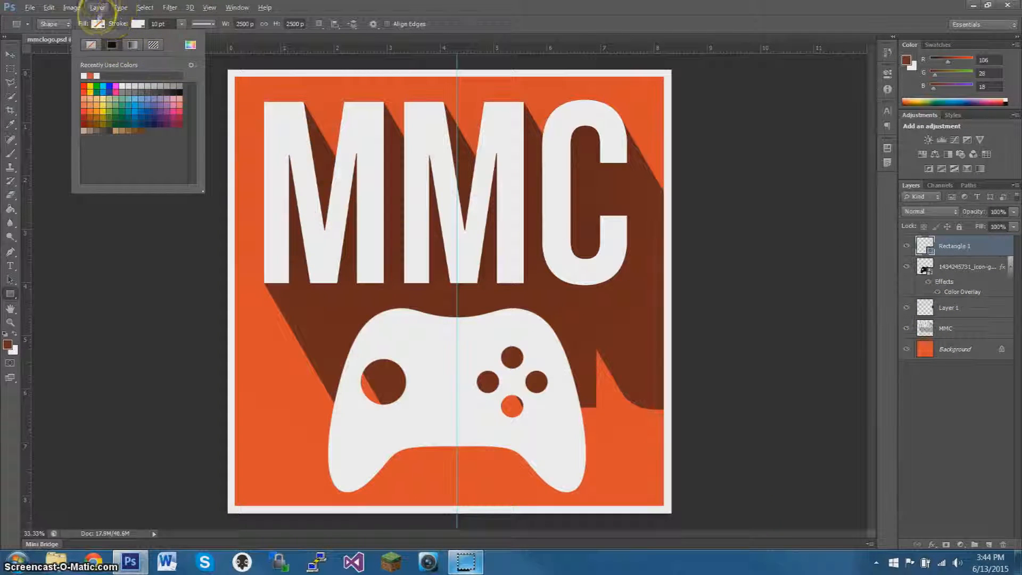
{"action": "left_click", "coordinate": [138, 24]}
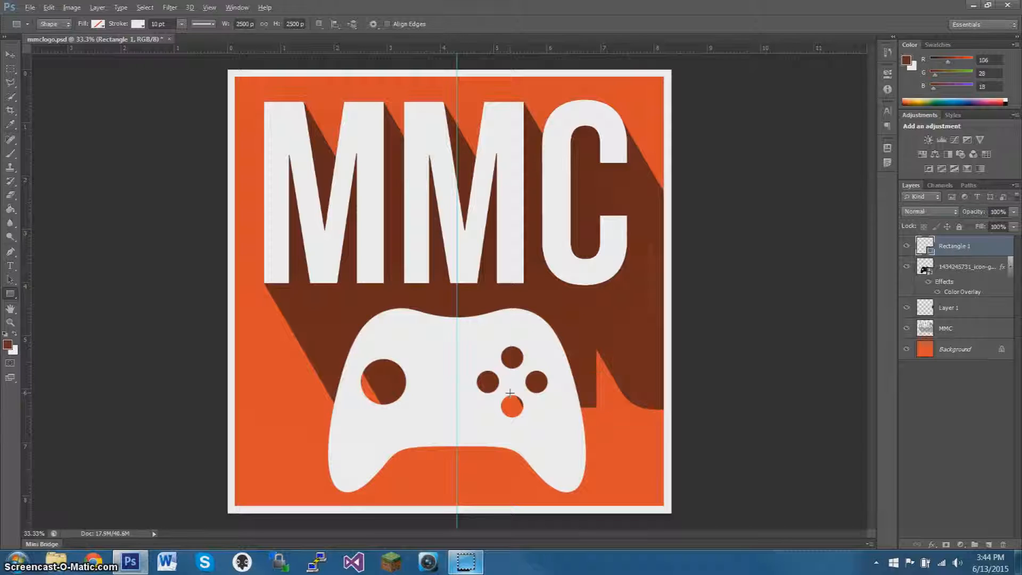
{"action": "left_click", "coordinate": [980, 326]}
{"action": "left_click", "coordinate": [972, 249]}
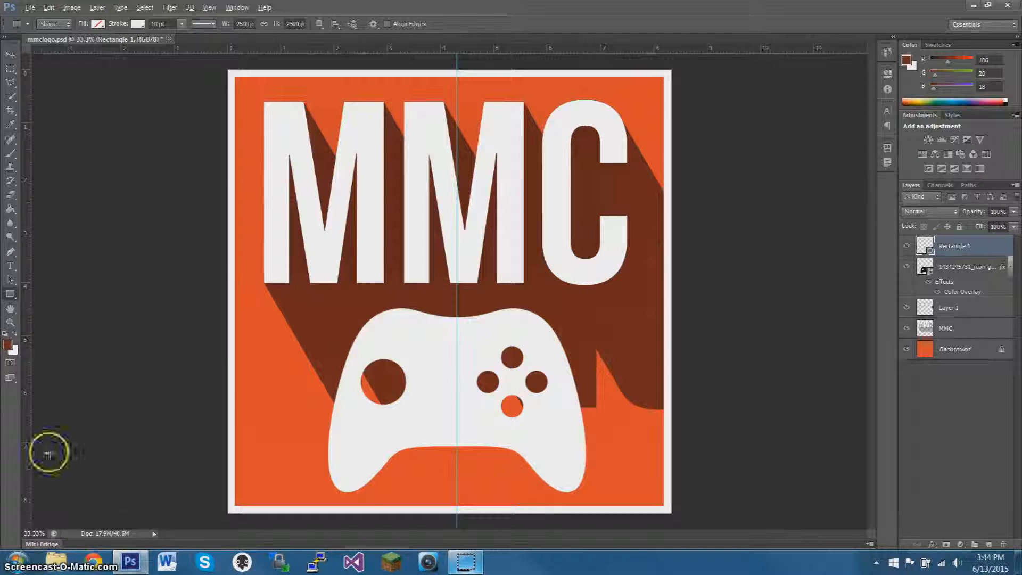
Switch to Chrome and open the YouTube bookmark.
{"action": "left_click", "coordinate": [93, 562]}
{"action": "left_click", "coordinate": [74, 37]}
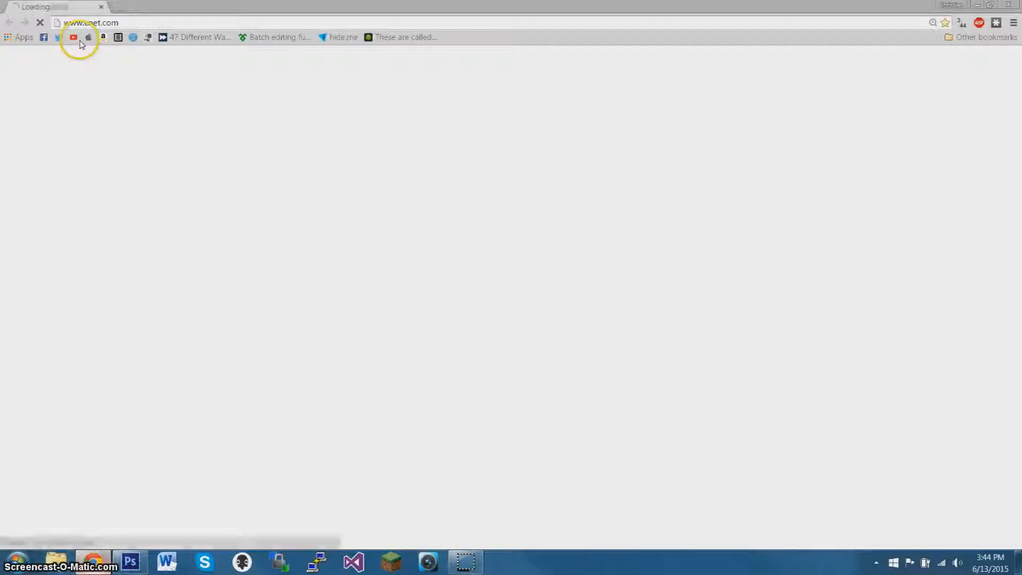